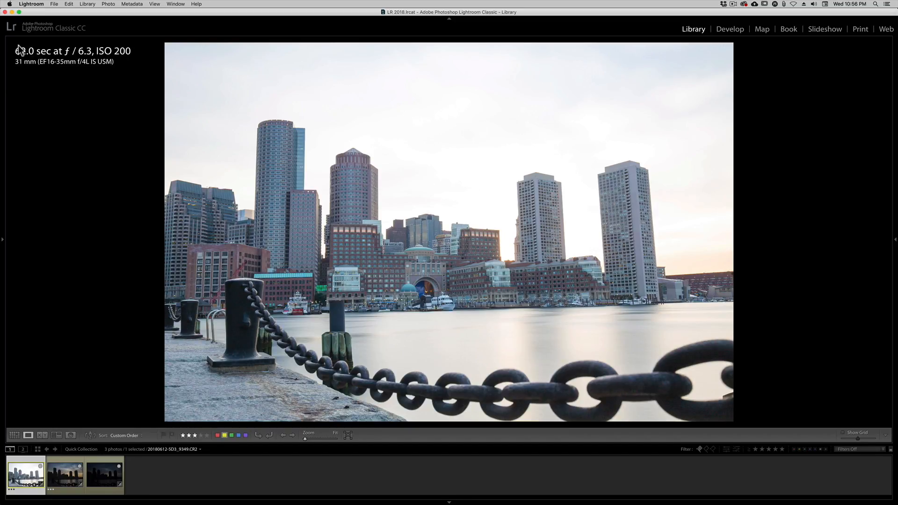
Merge the three skyline exposures in Develop into an HDR photo with Auto Align, Auto Settings and no deghosting.
{"action": "key", "text": "Right"}
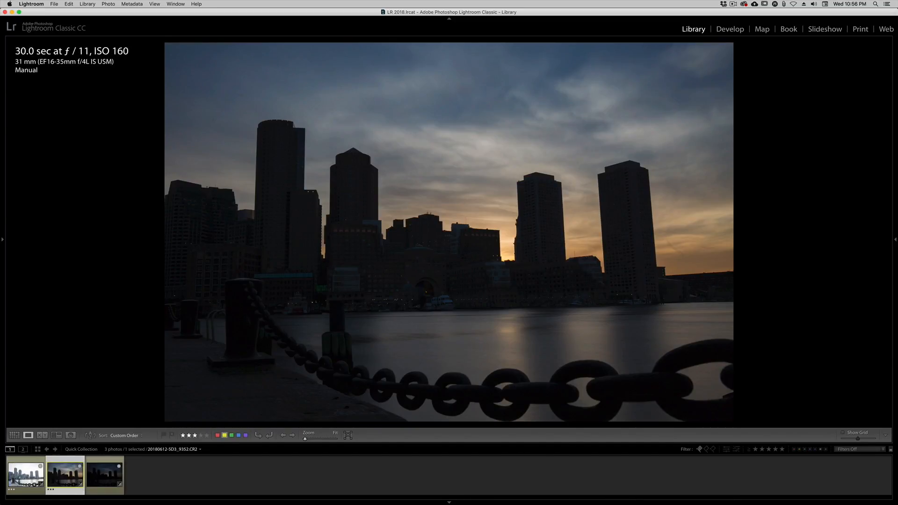
{"action": "key", "text": "Right"}
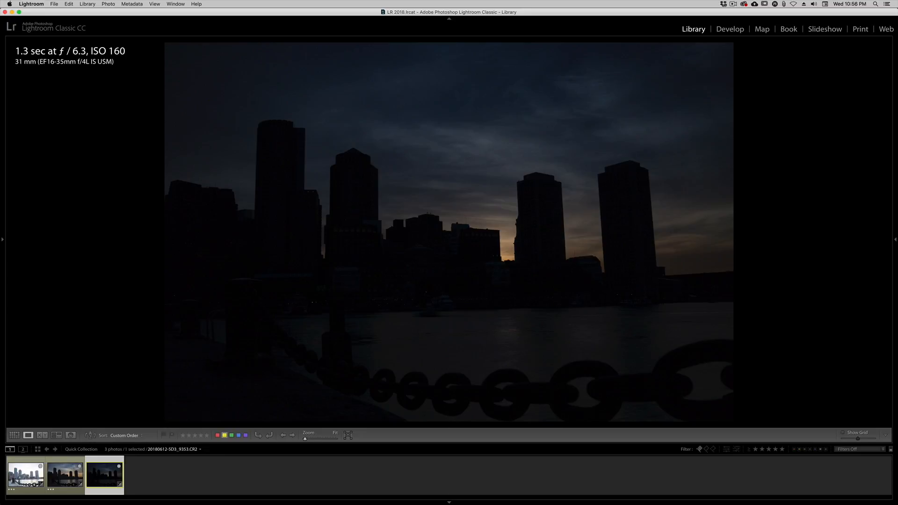
{"action": "key", "text": "d"}
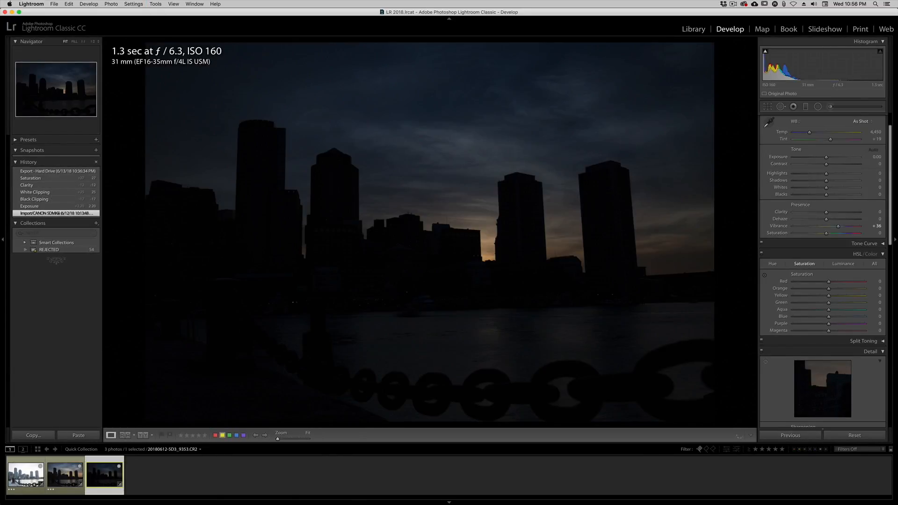
{"action": "key", "text": "super+a"}
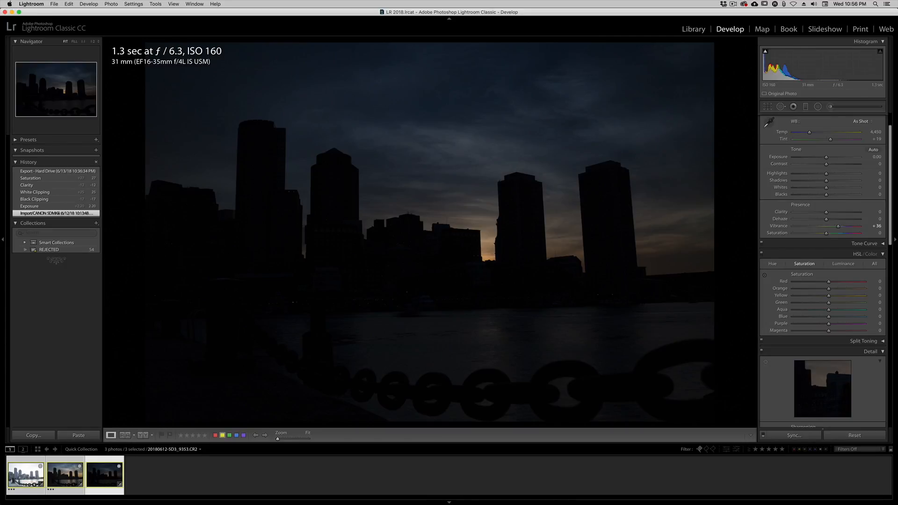
{"action": "left_click", "coordinate": [111, 3]}
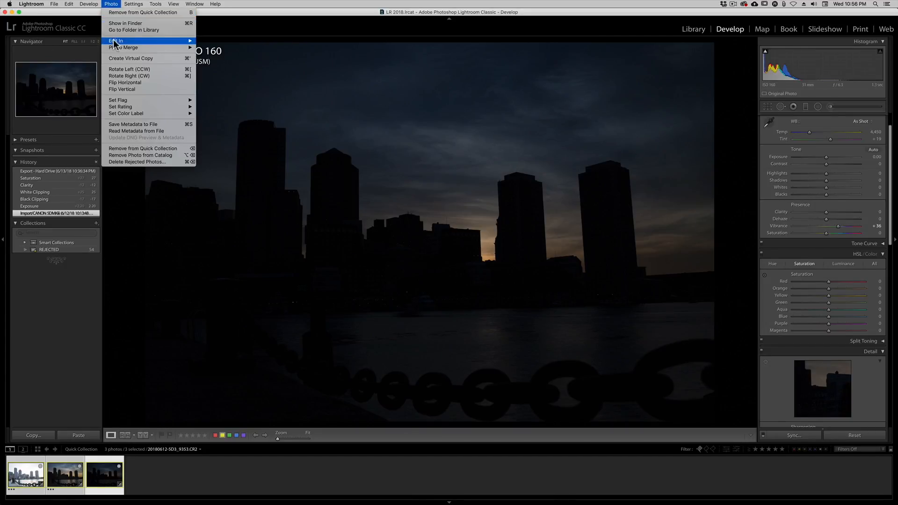
{"action": "mouse_move", "coordinate": [131, 47]}
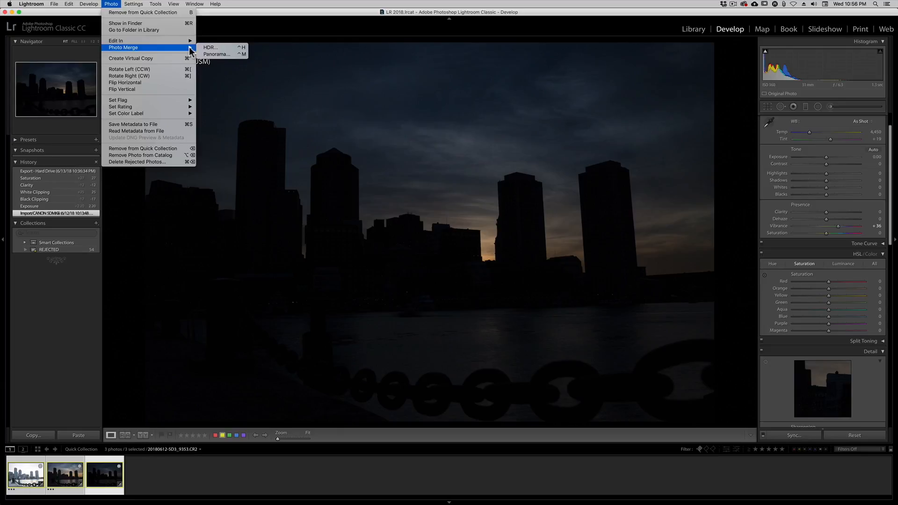
{"action": "left_click", "coordinate": [208, 47]}
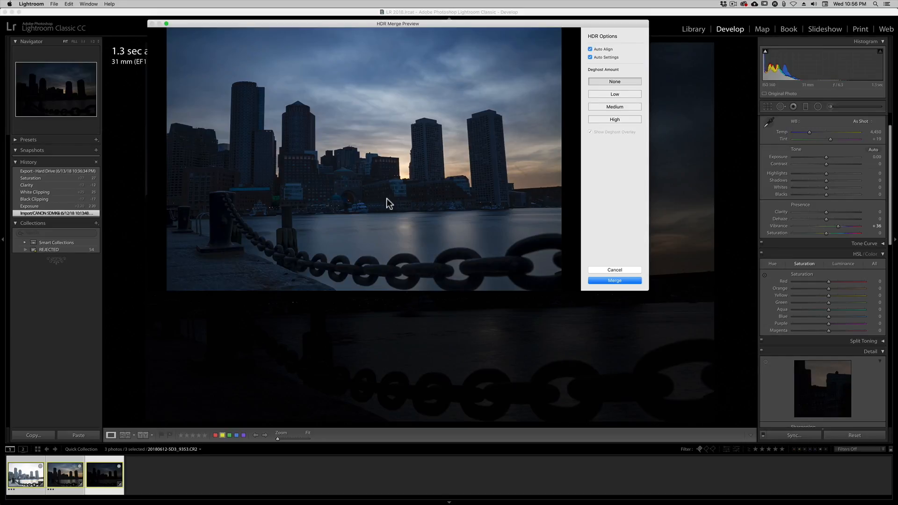
{"action": "left_click", "coordinate": [615, 280]}
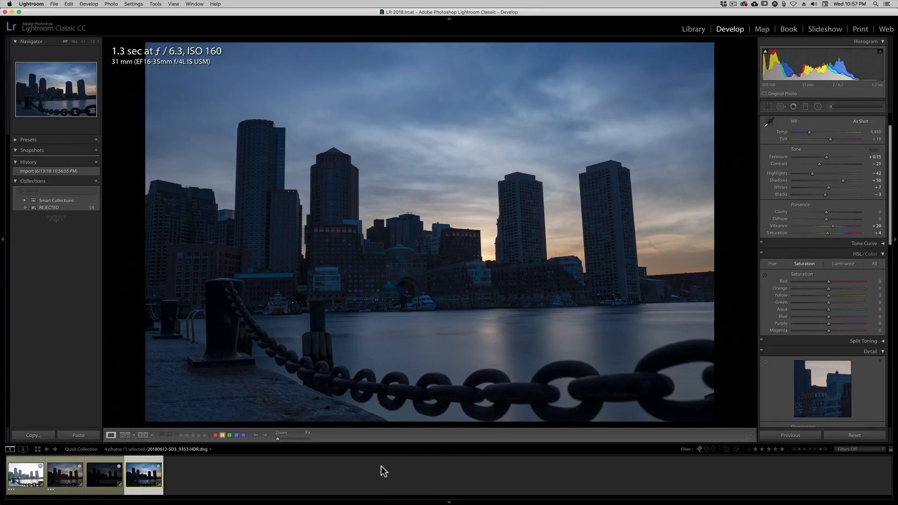
Set a custom white balance by sampling the tallest building as neutral, and raise the exposure to +1.75.
{"action": "left_click", "coordinate": [769, 124]}
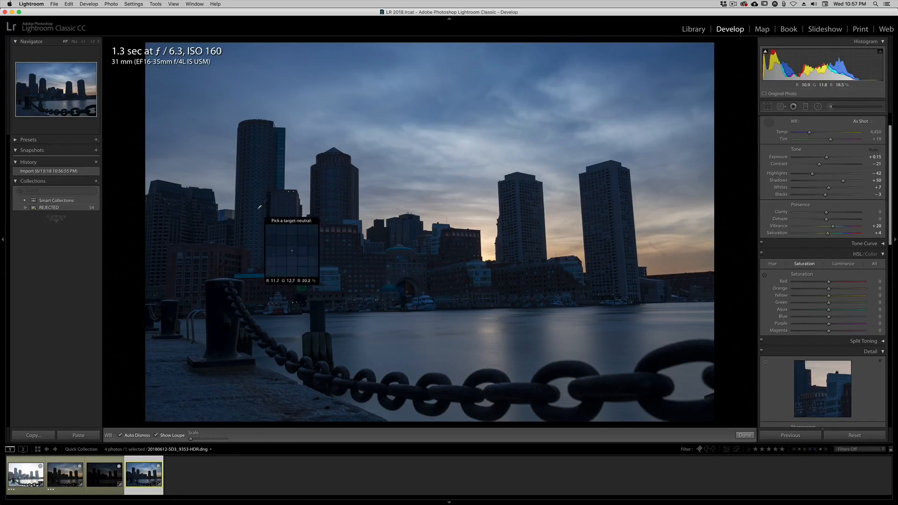
{"action": "left_click", "coordinate": [273, 146]}
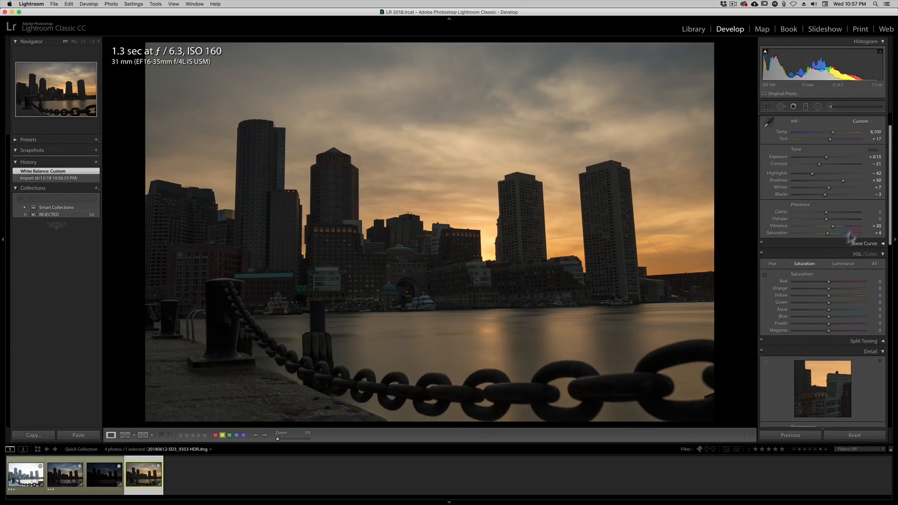
{"action": "left_click_drag", "start_coordinate": [826, 154], "coordinate": [827, 159]}
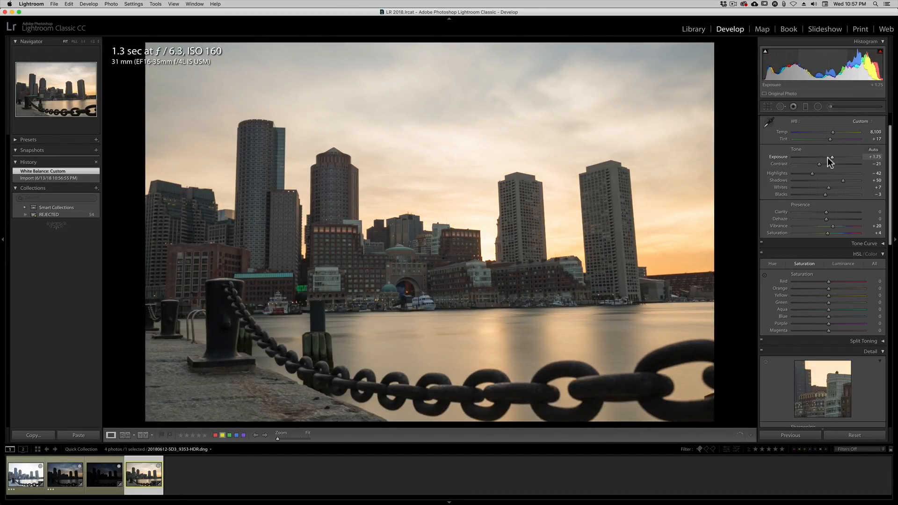
Set the HDR photo's contrast to 0, highlights to -100, shadows to +75, whites to +35 and blacks to -27.
{"action": "left_click_drag", "start_coordinate": [816, 164], "coordinate": [773, 173]}
{"action": "mouse_move", "coordinate": [842, 180]}
{"action": "left_mouse_down"}
{"action": "mouse_move", "coordinate": [808, 180]}
{"action": "mouse_move", "coordinate": [849, 177]}
{"action": "mouse_move", "coordinate": [833, 187]}
{"action": "left_mouse_up"}
{"action": "key", "text": "alt"}
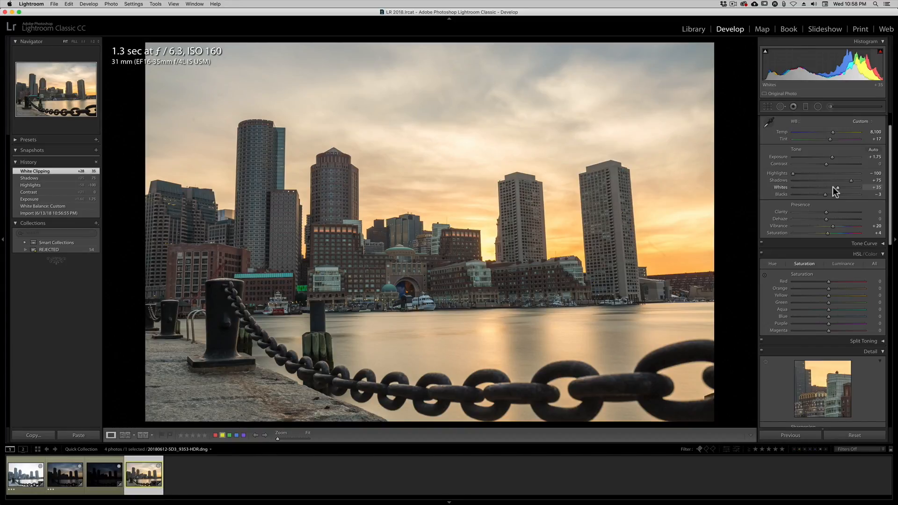
{"action": "left_click_drag", "start_coordinate": [821, 191], "coordinate": [814, 190]}
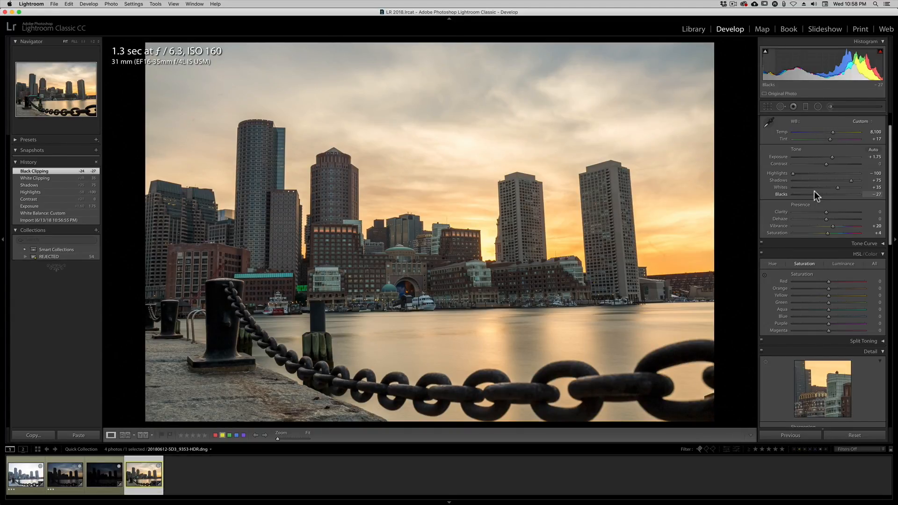
Set the photo's overall saturation to +20 and the blue saturation to +5.
{"action": "left_click_drag", "start_coordinate": [820, 231], "coordinate": [827, 233]}
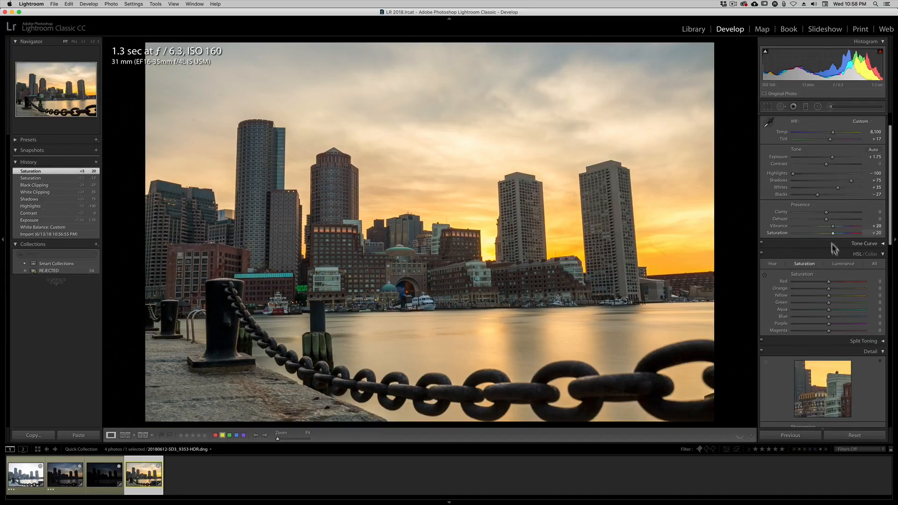
{"action": "mouse_move", "coordinate": [839, 316]}
{"action": "left_mouse_down"}
{"action": "mouse_move", "coordinate": [816, 313]}
{"action": "mouse_move", "coordinate": [857, 314]}
{"action": "mouse_move", "coordinate": [817, 313]}
{"action": "mouse_move", "coordinate": [825, 312]}
{"action": "left_mouse_up"}
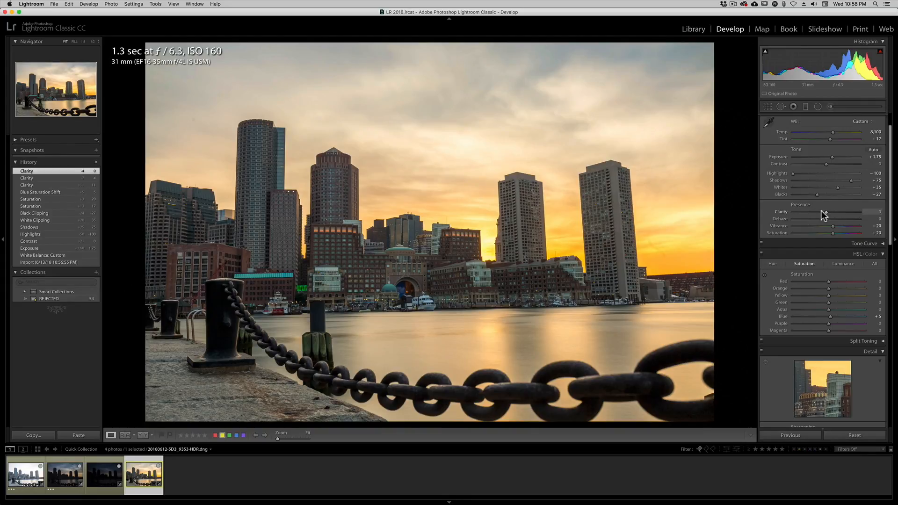
Try Clarity at +100 on a close-up of the waterfront buildings, and settle on +27.
{"action": "left_click_drag", "start_coordinate": [821, 210], "coordinate": [857, 212]}
{"action": "key", "text": "z"}
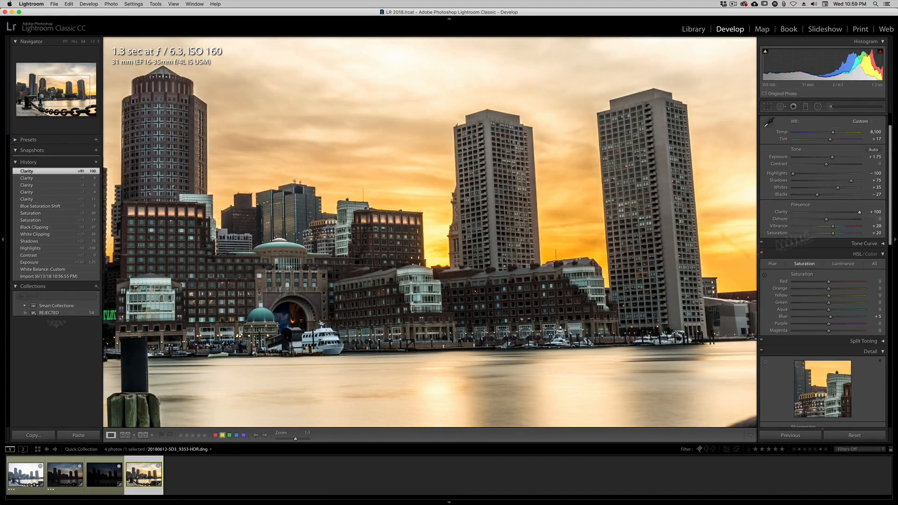
{"action": "left_click_drag", "start_coordinate": [462, 283], "coordinate": [577, 244]}
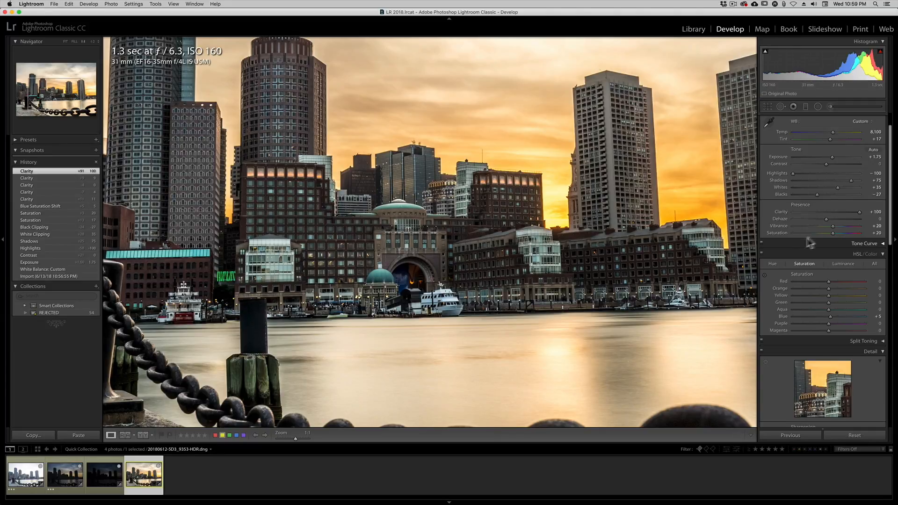
{"action": "left_click_drag", "start_coordinate": [824, 211], "coordinate": [829, 210]}
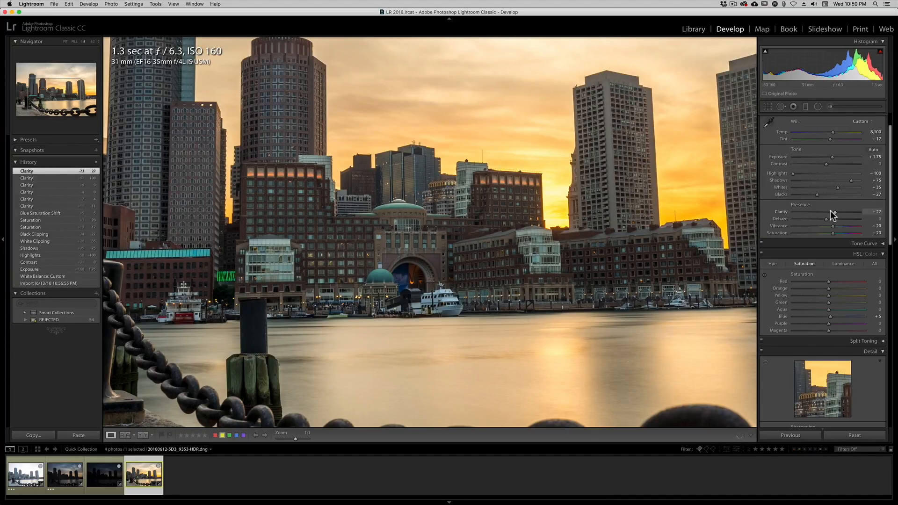
{"action": "key", "text": "z"}
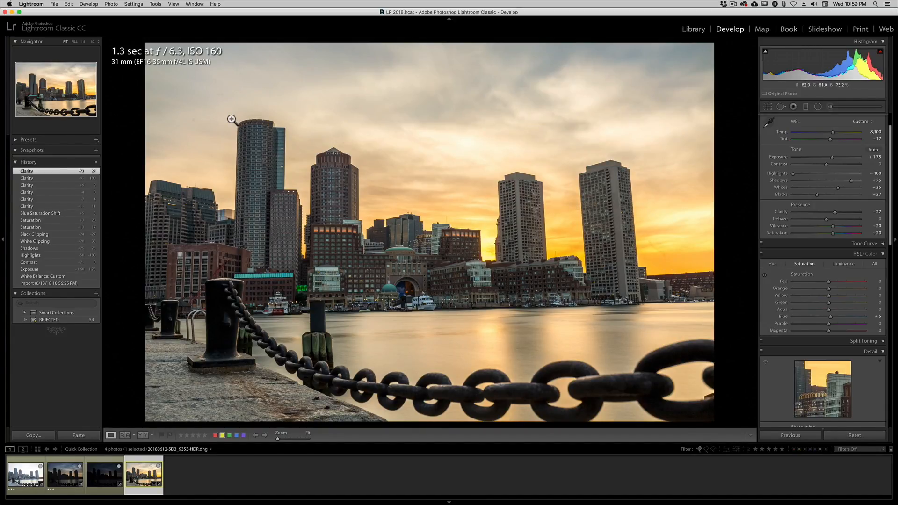
Clone out three spots in the sky with Spot Removal at size about 75, feather 100 and opacity 100.
{"action": "key", "text": "q"}
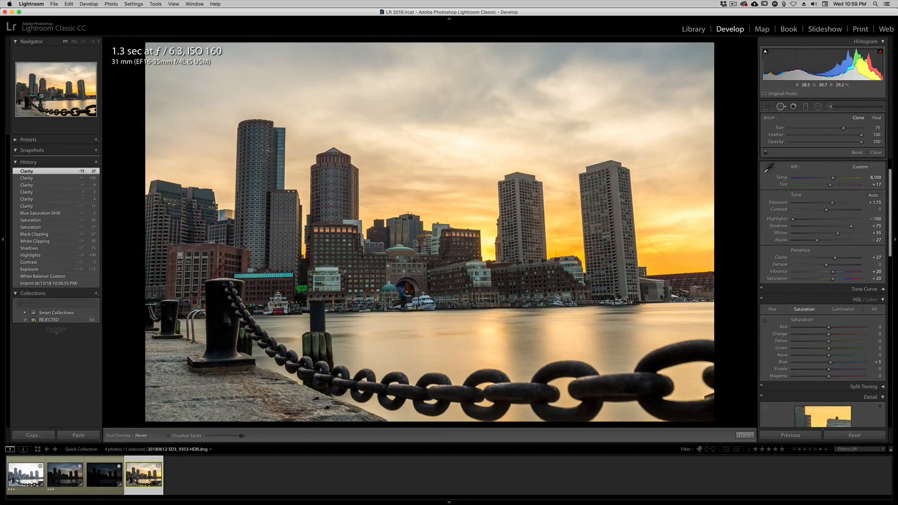
{"action": "scroll", "coordinate": [196, 128], "scroll_direction": "up", "scroll_amount": 2}
{"action": "scroll", "coordinate": [196, 128], "scroll_direction": "down", "scroll_amount": 1}
{"action": "left_click", "coordinate": [193, 119]}
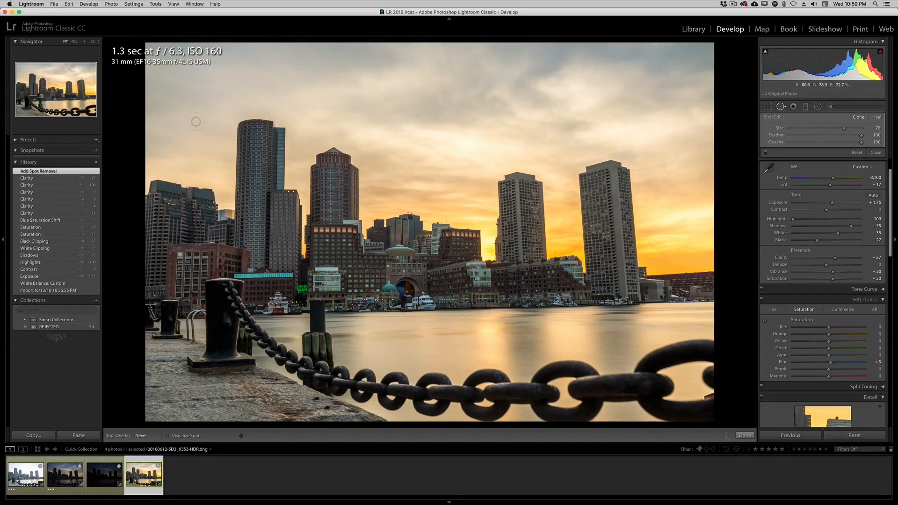
{"action": "left_click", "coordinate": [217, 95]}
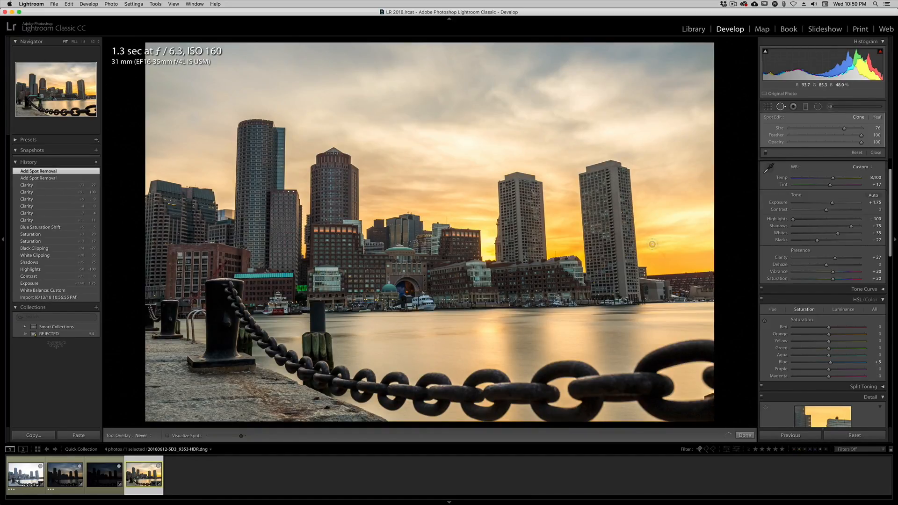
{"action": "left_click_drag", "start_coordinate": [650, 241], "coordinate": [664, 259]}
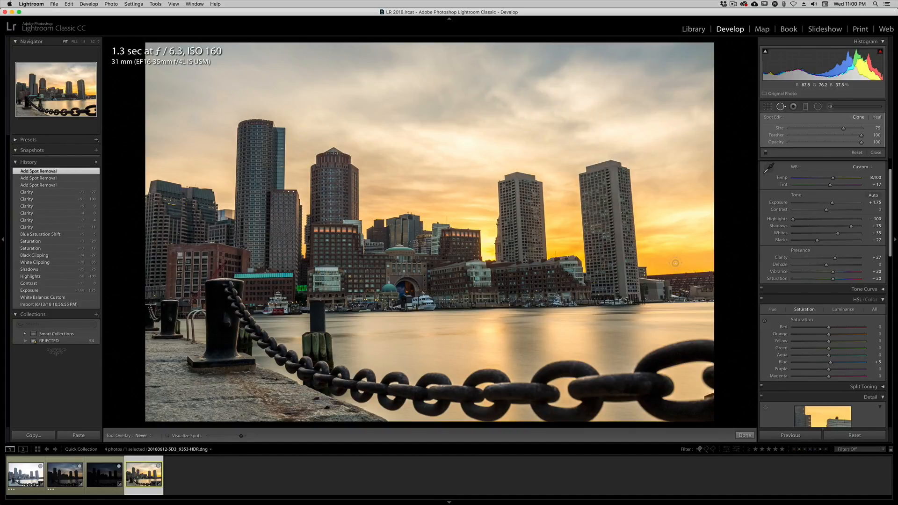
Set up a new Adjustment Brush mask with exposure 0.08 and show the selected mask overlay.
{"action": "key", "text": "k"}
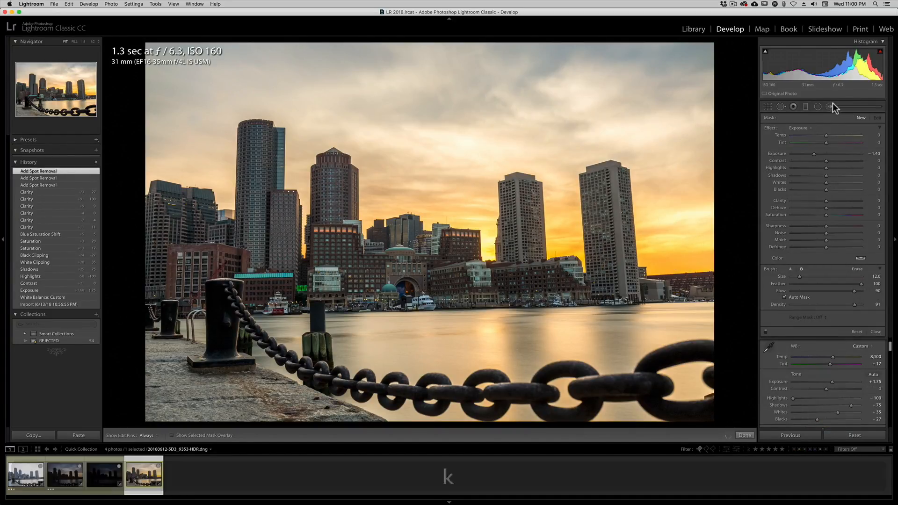
{"action": "left_click", "coordinate": [828, 109]}
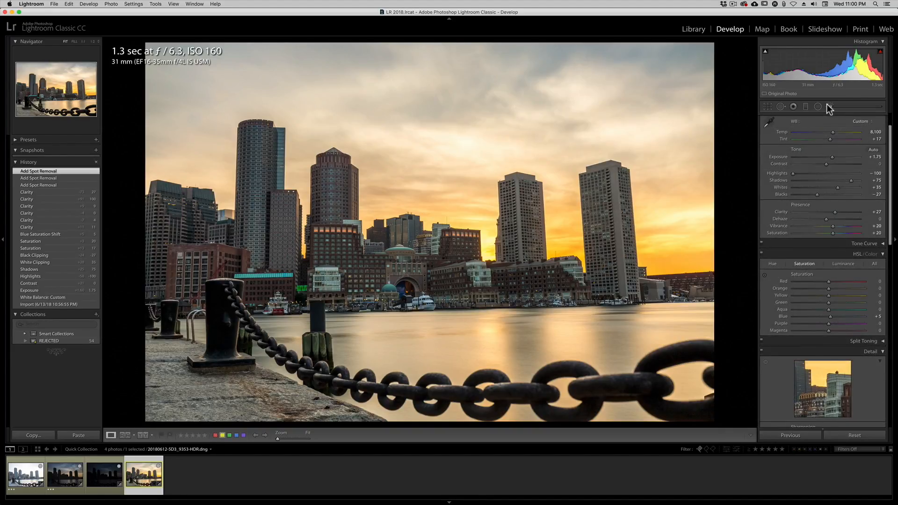
{"action": "left_click", "coordinate": [828, 109]}
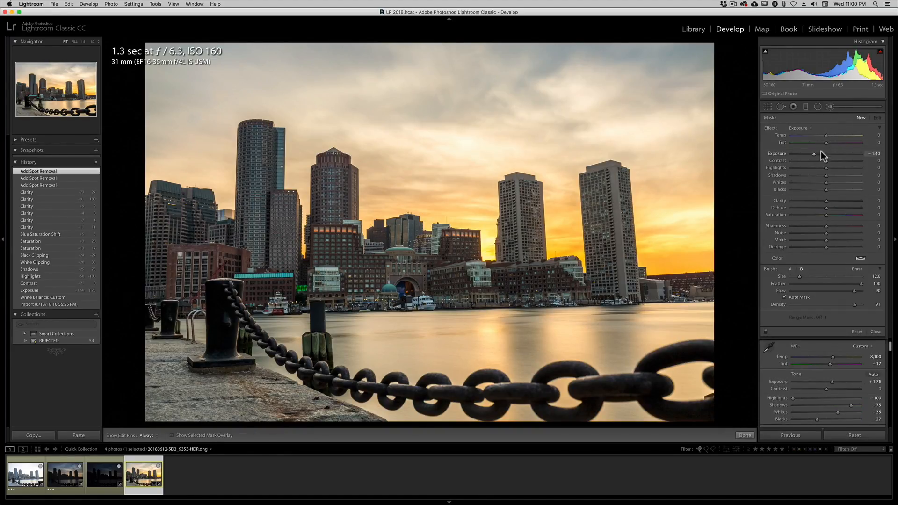
{"action": "left_click_drag", "start_coordinate": [814, 154], "coordinate": [826, 154]}
{"action": "left_click", "coordinate": [169, 436]}
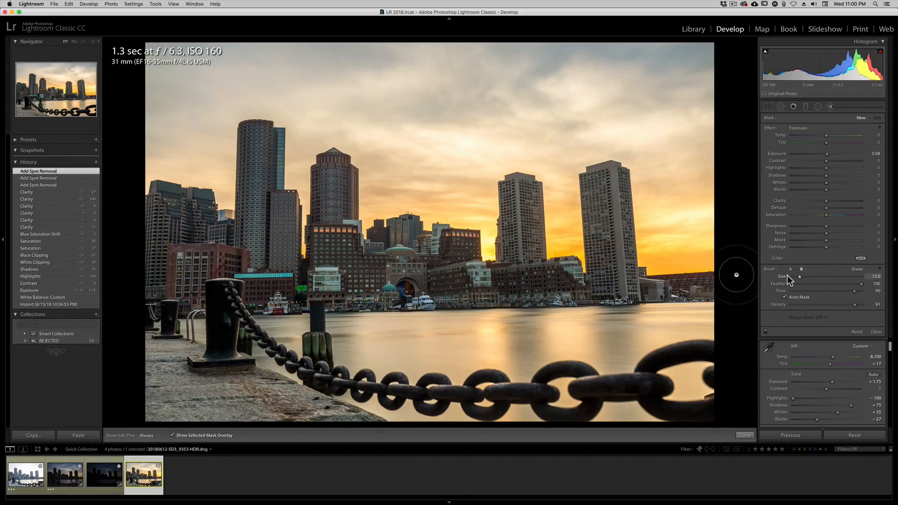
Set the adjustment brush size to 13 and hide the edit pins.
{"action": "scroll", "coordinate": [485, 157], "scroll_direction": "up", "scroll_amount": 6}
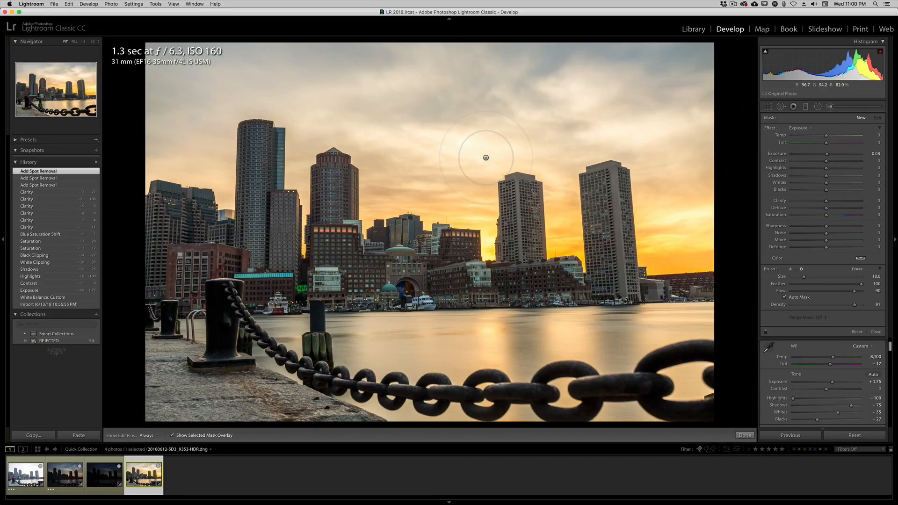
{"action": "key", "text": "bracketright"}
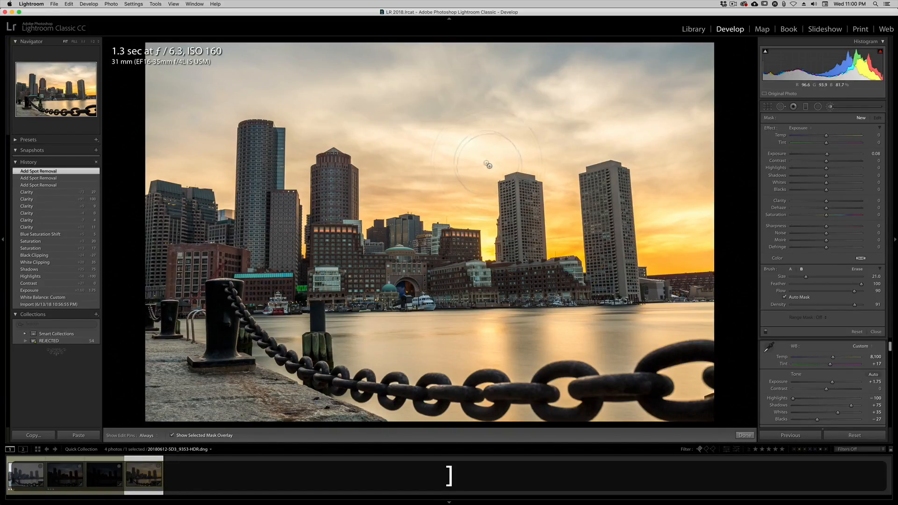
{"action": "key", "text": "bracketleft"}
{"action": "scroll", "coordinate": [485, 163], "scroll_direction": "down", "scroll_amount": 8}
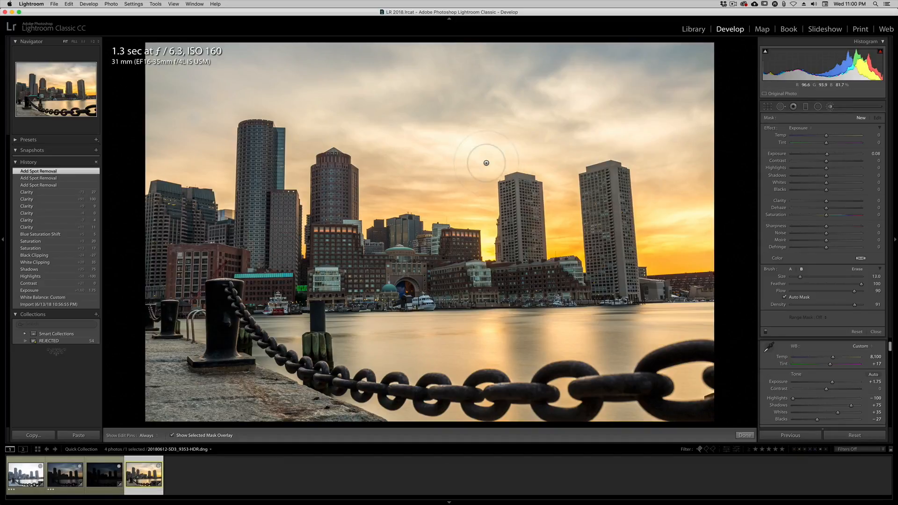
{"action": "key", "text": "bracketright"}
{"action": "scroll", "coordinate": [485, 163], "scroll_direction": "down", "scroll_amount": 3}
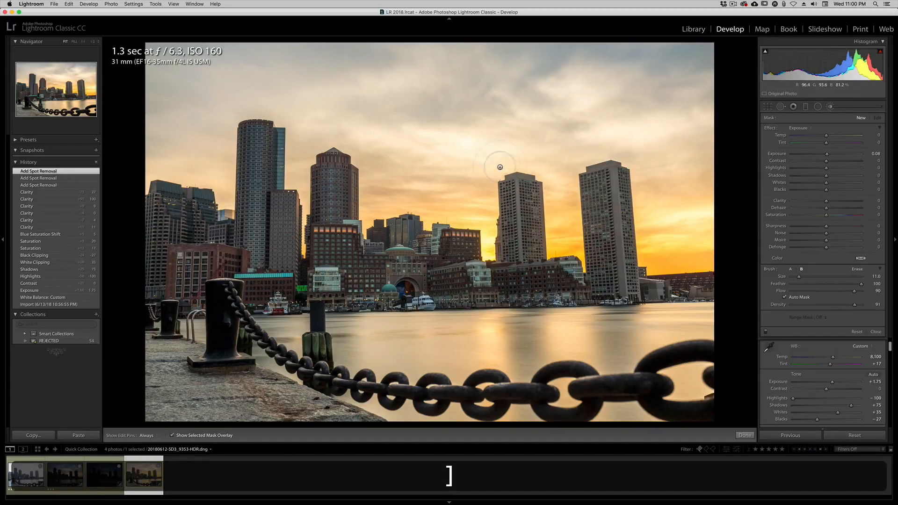
{"action": "scroll", "coordinate": [673, 127], "scroll_direction": "up", "scroll_amount": 5}
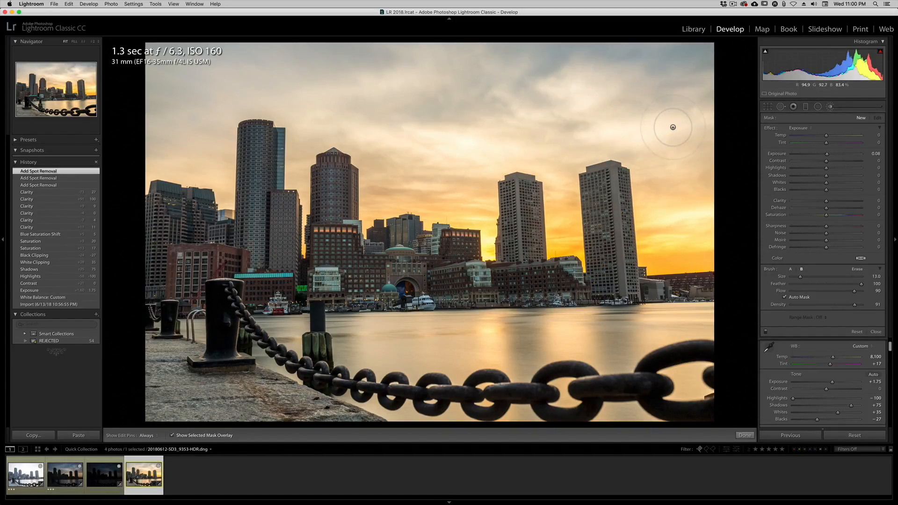
{"action": "key", "text": "h"}
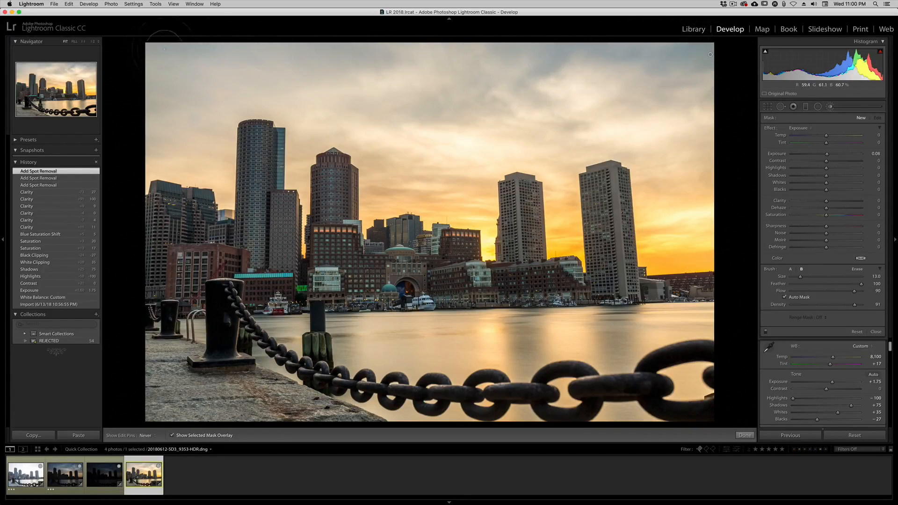
Paint the mask down the sky's outer right edge and around the rightmost tower, reducing the brush size to 5.
{"action": "left_click_drag", "start_coordinate": [709, 54], "coordinate": [678, 80]}
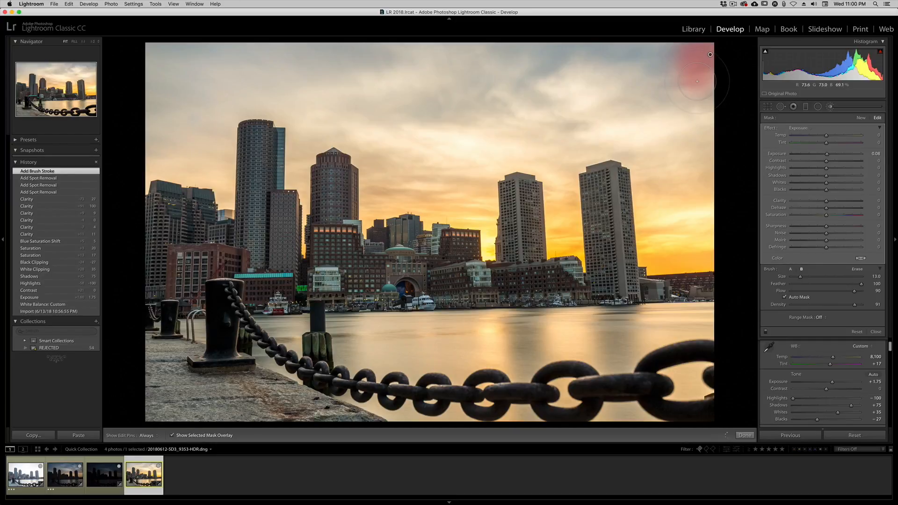
{"action": "left_click", "coordinate": [702, 237], "text": "shift"}
{"action": "scroll", "coordinate": [702, 238], "scroll_direction": "down", "scroll_amount": 8}
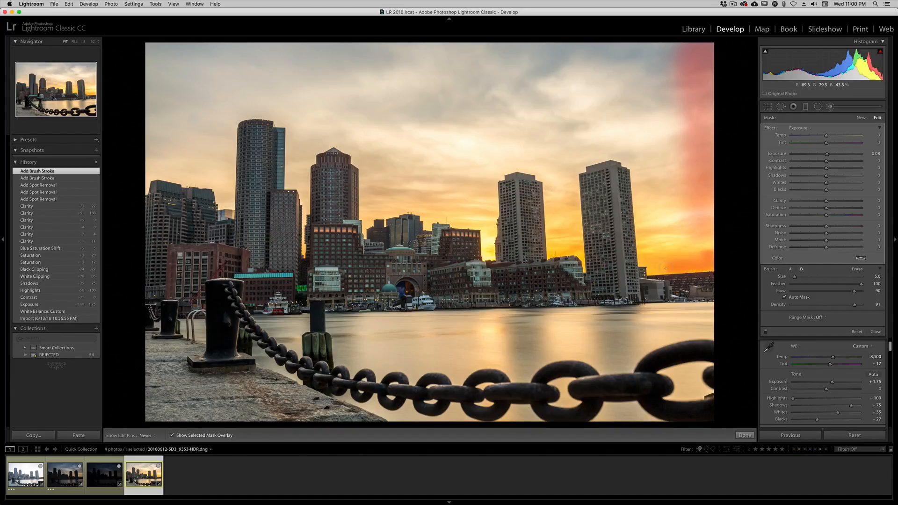
{"action": "mouse_move", "coordinate": [653, 263]}
{"action": "left_mouse_down"}
{"action": "mouse_move", "coordinate": [632, 163]}
{"action": "mouse_move", "coordinate": [617, 155]}
{"action": "mouse_move", "coordinate": [579, 167]}
{"action": "mouse_move", "coordinate": [572, 185]}
{"action": "mouse_move", "coordinate": [581, 253]}
{"action": "left_mouse_up"}
{"action": "mouse_move", "coordinate": [571, 196]}
{"action": "left_mouse_down"}
{"action": "mouse_move", "coordinate": [566, 255]}
{"action": "mouse_move", "coordinate": [579, 257]}
{"action": "left_mouse_up"}
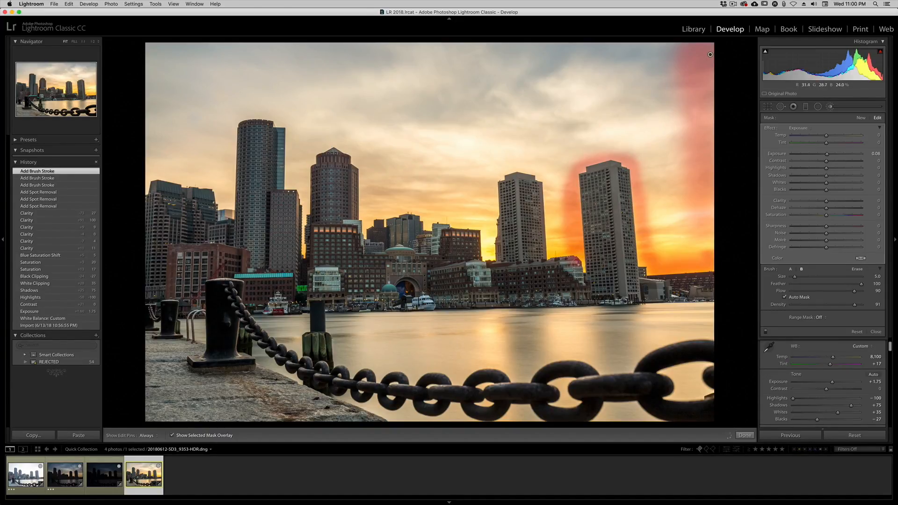
Erase the mask overlap from the stepped rooftop beside the rightmost tower with an erase brush reduced to size 2.
{"action": "key", "text": "alt"}
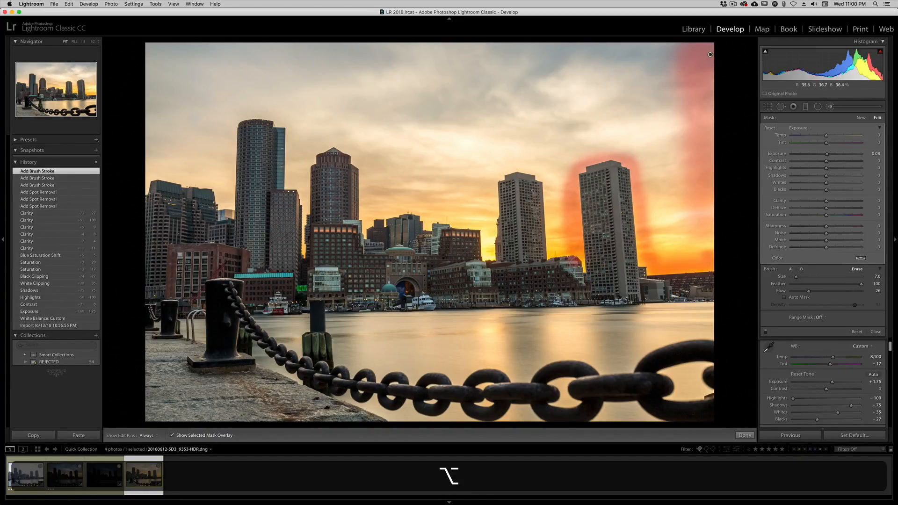
{"action": "scroll", "coordinate": [578, 268], "scroll_direction": "up", "scroll_amount": 1}
{"action": "mouse_move", "coordinate": [578, 265]}
{"action": "left_mouse_down"}
{"action": "mouse_move", "coordinate": [571, 259]}
{"action": "mouse_move", "coordinate": [574, 267]}
{"action": "left_mouse_up"}
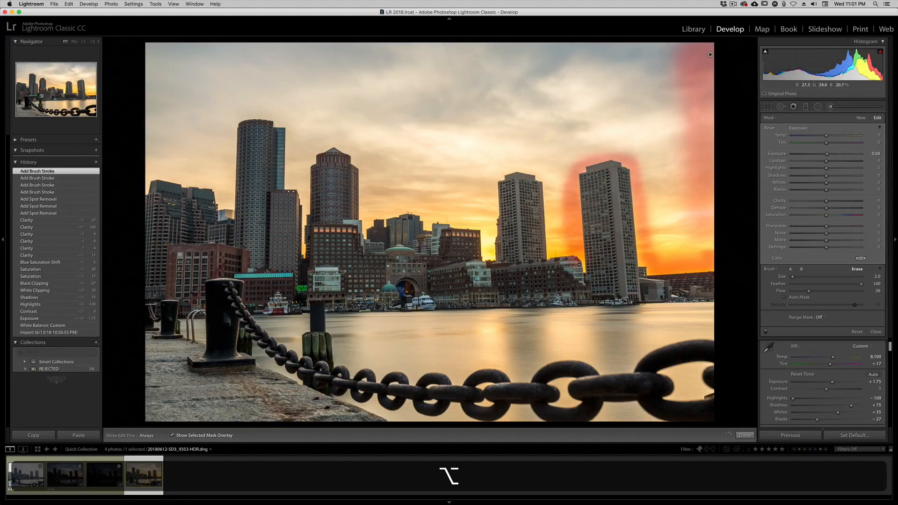
{"action": "left_click_drag", "start_coordinate": [575, 260], "coordinate": [570, 260]}
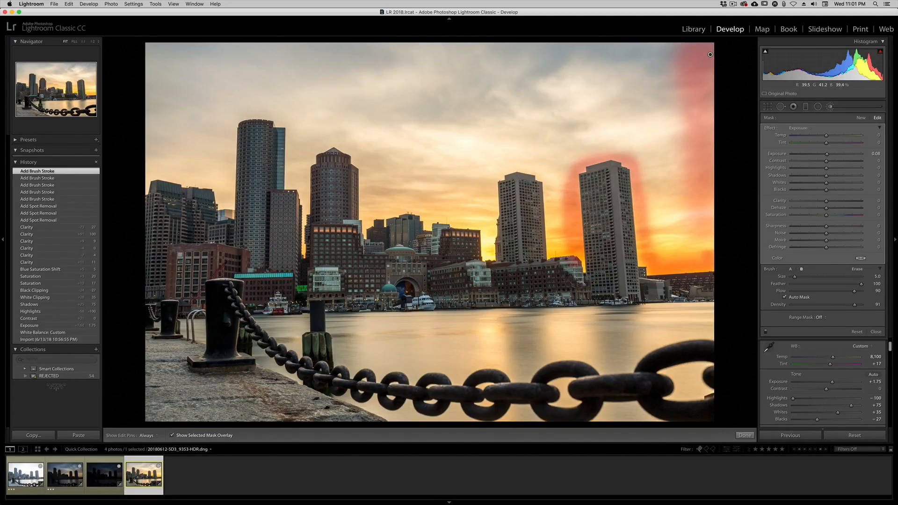
Paint the mask over the sky around the second tower from the right with brush size 6, and around the pointed-roof tower.
{"action": "scroll", "coordinate": [665, 251], "scroll_direction": "up", "scroll_amount": 1}
{"action": "mouse_move", "coordinate": [558, 244]}
{"action": "left_mouse_down"}
{"action": "mouse_move", "coordinate": [554, 164]}
{"action": "mouse_move", "coordinate": [551, 182]}
{"action": "mouse_move", "coordinate": [524, 162]}
{"action": "mouse_move", "coordinate": [491, 165]}
{"action": "mouse_move", "coordinate": [488, 250]}
{"action": "mouse_move", "coordinate": [486, 243]}
{"action": "left_mouse_up"}
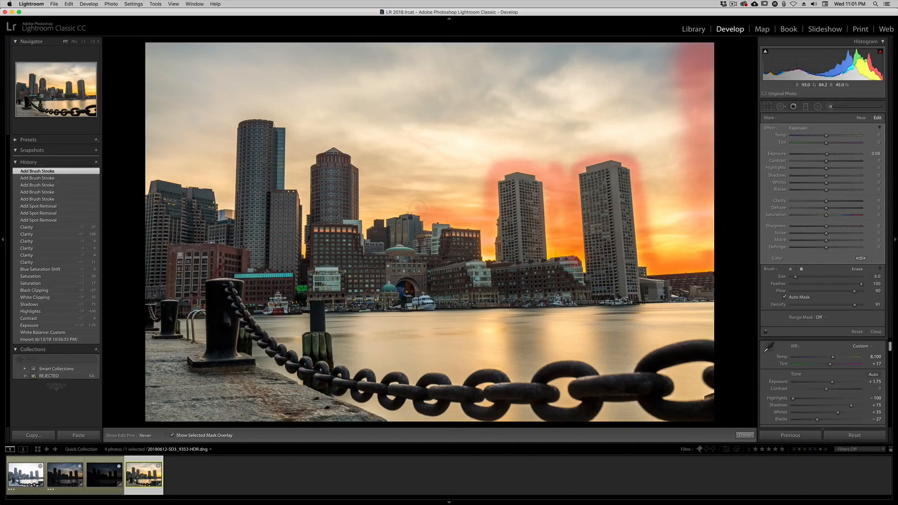
{"action": "mouse_move", "coordinate": [401, 206]}
{"action": "left_mouse_down"}
{"action": "mouse_move", "coordinate": [368, 216]}
{"action": "mouse_move", "coordinate": [366, 163]}
{"action": "mouse_move", "coordinate": [346, 140]}
{"action": "mouse_move", "coordinate": [303, 150]}
{"action": "mouse_move", "coordinate": [304, 193]}
{"action": "left_mouse_up"}
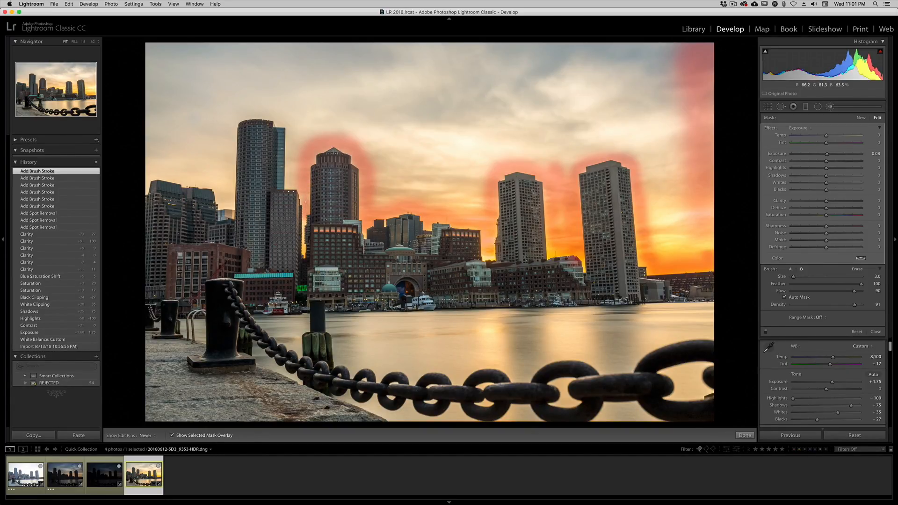
Fill the mask into the sky gap between the pointed-roof tower and the tallest tower with brush sizes 3 to 5.
{"action": "mouse_move", "coordinate": [302, 196]}
{"action": "left_mouse_down"}
{"action": "mouse_move", "coordinate": [288, 173]}
{"action": "mouse_move", "coordinate": [292, 129]}
{"action": "left_mouse_up"}
{"action": "key", "text": "bracketright"}
{"action": "key", "text": "bracketright"}
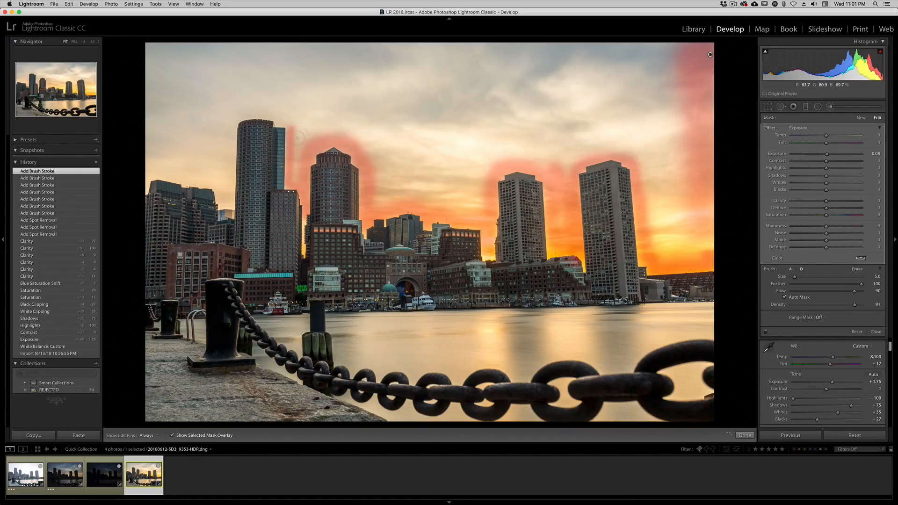
{"action": "left_click_drag", "start_coordinate": [298, 168], "coordinate": [298, 175]}
{"action": "key", "text": "bracketright"}
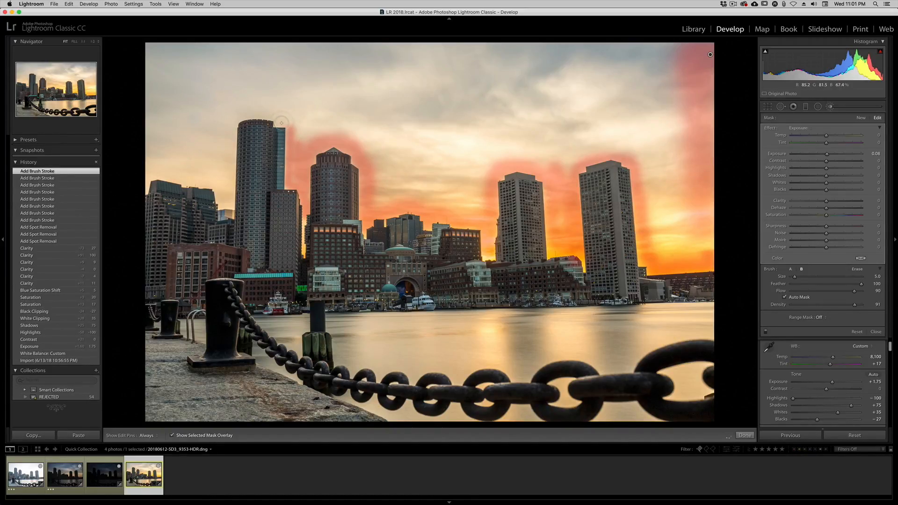
Undo the stroke across the tallest tower's top and repaint the mask on the sky around that tower.
{"action": "left_click_drag", "start_coordinate": [255, 115], "coordinate": [232, 121]}
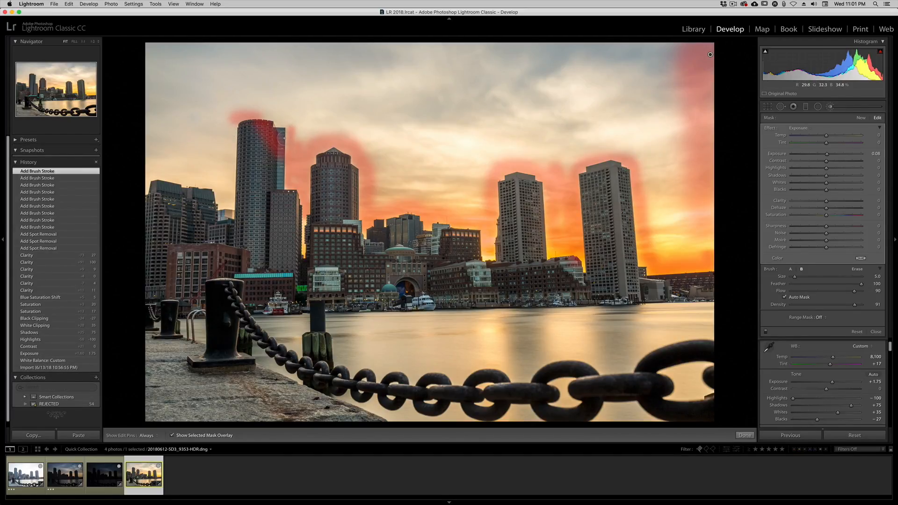
{"action": "key", "text": "super+z"}
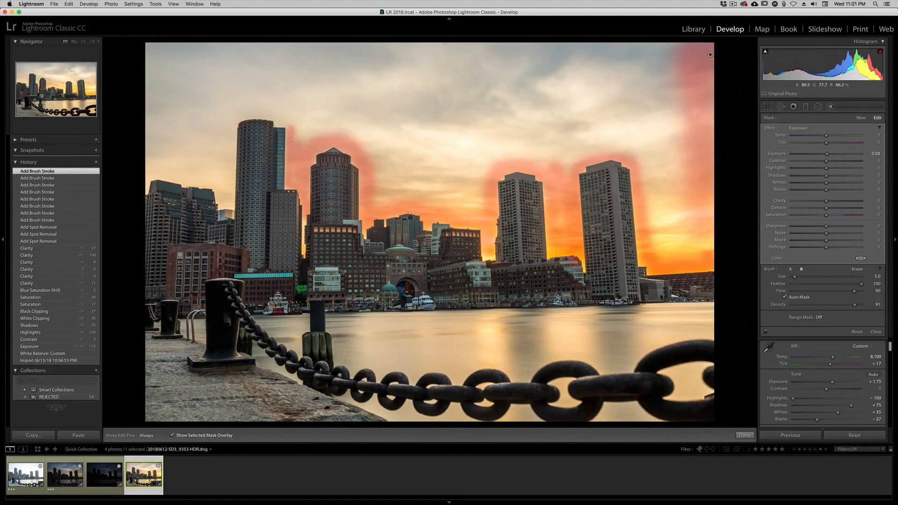
{"action": "mouse_move", "coordinate": [298, 142]}
{"action": "left_mouse_down"}
{"action": "mouse_move", "coordinate": [266, 115]}
{"action": "mouse_move", "coordinate": [244, 113]}
{"action": "mouse_move", "coordinate": [232, 124]}
{"action": "mouse_move", "coordinate": [230, 201]}
{"action": "left_mouse_up"}
{"action": "left_click", "coordinate": [68, 4]}
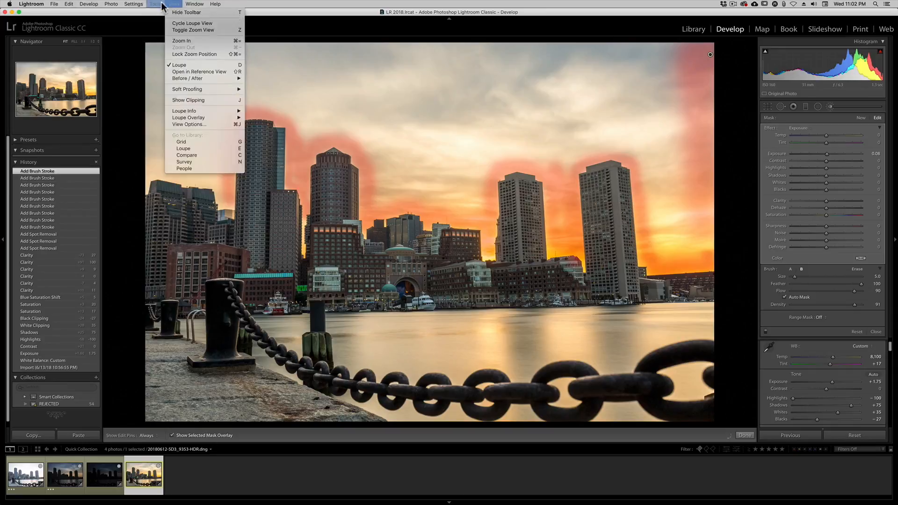
{"action": "left_click", "coordinate": [32, 4]}
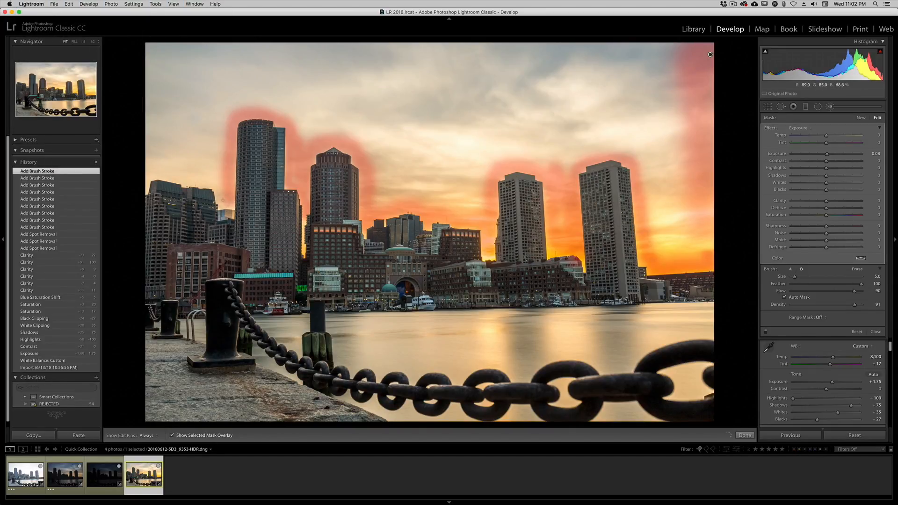
Paint the mask across the open upper sky with a larger brush.
{"action": "mouse_move", "coordinate": [222, 198]}
{"action": "left_mouse_down"}
{"action": "mouse_move", "coordinate": [201, 182]}
{"action": "mouse_move", "coordinate": [171, 178]}
{"action": "mouse_move", "coordinate": [153, 176]}
{"action": "mouse_move", "coordinate": [140, 189]}
{"action": "mouse_move", "coordinate": [180, 171]}
{"action": "mouse_move", "coordinate": [220, 179]}
{"action": "mouse_move", "coordinate": [215, 95]}
{"action": "mouse_move", "coordinate": [222, 152]}
{"action": "mouse_move", "coordinate": [136, 157]}
{"action": "mouse_move", "coordinate": [172, 159]}
{"action": "mouse_move", "coordinate": [159, 59]}
{"action": "mouse_move", "coordinate": [154, 136]}
{"action": "mouse_move", "coordinate": [187, 138]}
{"action": "mouse_move", "coordinate": [194, 66]}
{"action": "mouse_move", "coordinate": [208, 140]}
{"action": "mouse_move", "coordinate": [220, 51]}
{"action": "mouse_move", "coordinate": [640, 37]}
{"action": "mouse_move", "coordinate": [804, 58]}
{"action": "left_mouse_up"}
{"action": "key", "text": "bracketright"}
{"action": "key", "text": "bracketright"}
{"action": "key", "text": "bracketleft"}
{"action": "mouse_move", "coordinate": [741, 67]}
{"action": "left_mouse_down"}
{"action": "mouse_move", "coordinate": [655, 87]}
{"action": "mouse_move", "coordinate": [673, 130]}
{"action": "mouse_move", "coordinate": [664, 248]}
{"action": "mouse_move", "coordinate": [728, 244]}
{"action": "mouse_move", "coordinate": [691, 215]}
{"action": "mouse_move", "coordinate": [643, 113]}
{"action": "mouse_move", "coordinate": [578, 145]}
{"action": "left_mouse_up"}
{"action": "mouse_move", "coordinate": [556, 110]}
{"action": "left_mouse_down"}
{"action": "mouse_move", "coordinate": [519, 145]}
{"action": "mouse_move", "coordinate": [468, 113]}
{"action": "left_mouse_up"}
Fill the remaining gaps in the sky mask with a smaller brush, ending at size 7 and flow 85.
{"action": "key", "text": "3"}
{"action": "key", "text": "bracketleft"}
{"action": "key", "text": "bracketleft"}
{"action": "mouse_move", "coordinate": [299, 82]}
{"action": "left_mouse_down"}
{"action": "mouse_move", "coordinate": [202, 101]}
{"action": "mouse_move", "coordinate": [327, 136]}
{"action": "mouse_move", "coordinate": [456, 195]}
{"action": "mouse_move", "coordinate": [383, 99]}
{"action": "mouse_move", "coordinate": [467, 155]}
{"action": "mouse_move", "coordinate": [478, 203]}
{"action": "left_mouse_up"}
{"action": "key", "text": "8"}
{"action": "key", "text": "5"}
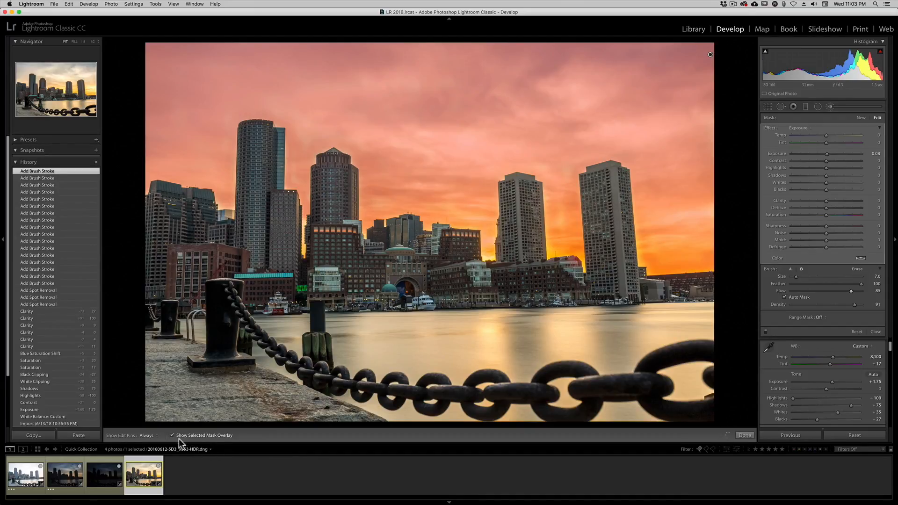
Hide the mask overlay and set the masked sky to highlights −90, exposure −0.15, temperature 12 and tint 25.
{"action": "left_click", "coordinate": [167, 434]}
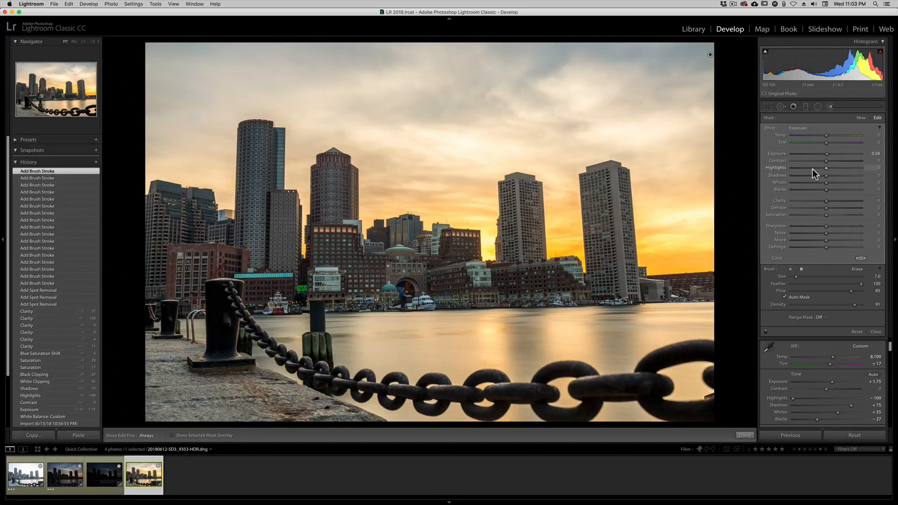
{"action": "mouse_move", "coordinate": [802, 168]}
{"action": "left_mouse_down"}
{"action": "mouse_move", "coordinate": [789, 168]}
{"action": "mouse_move", "coordinate": [820, 152]}
{"action": "mouse_move", "coordinate": [802, 136]}
{"action": "left_mouse_up"}
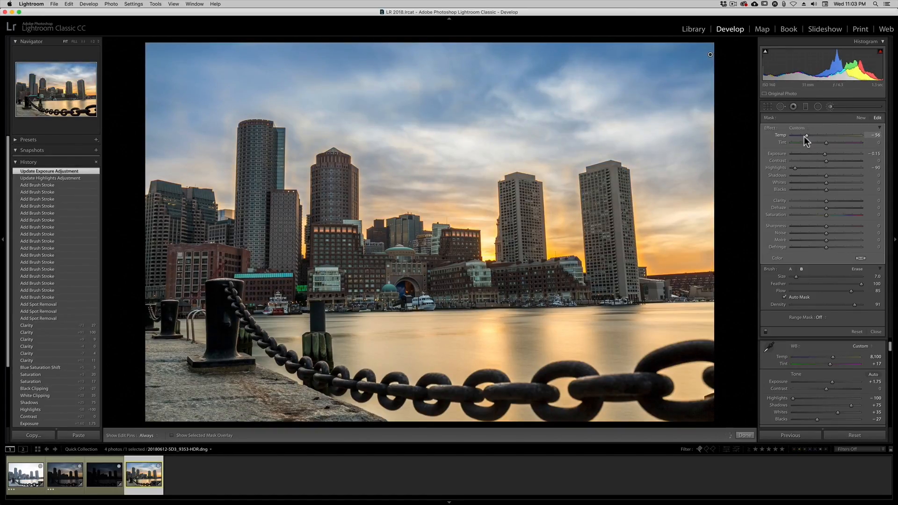
{"action": "left_click_drag", "start_coordinate": [826, 137], "coordinate": [838, 137]}
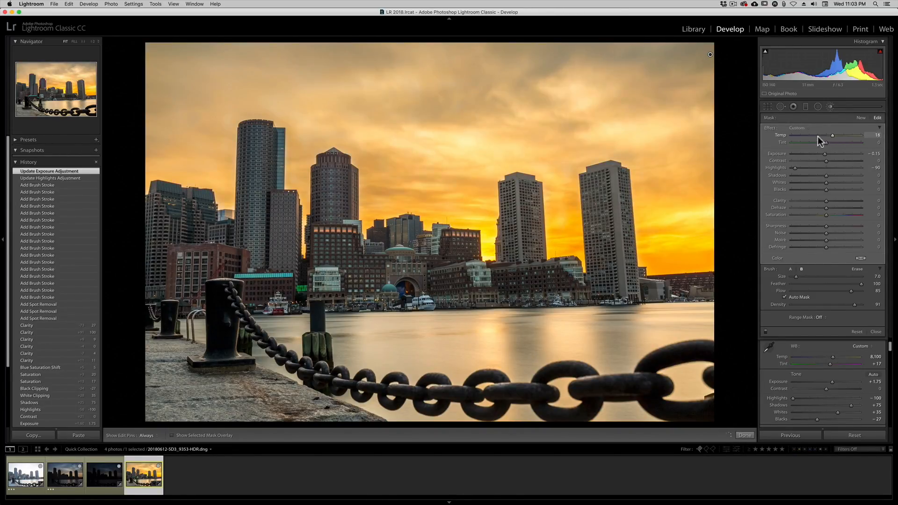
{"action": "left_click_drag", "start_coordinate": [815, 136], "coordinate": [839, 143]}
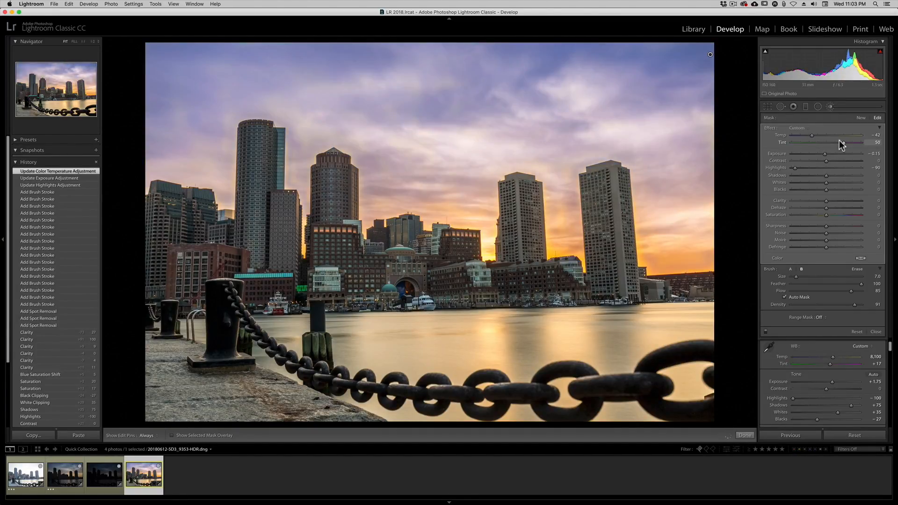
{"action": "mouse_move", "coordinate": [846, 141]}
{"action": "left_mouse_down"}
{"action": "mouse_move", "coordinate": [783, 143]}
{"action": "mouse_move", "coordinate": [841, 146]}
{"action": "left_mouse_up"}
{"action": "mouse_move", "coordinate": [828, 142]}
{"action": "left_mouse_down"}
{"action": "mouse_move", "coordinate": [810, 134]}
{"action": "mouse_move", "coordinate": [819, 136]}
{"action": "left_mouse_up"}
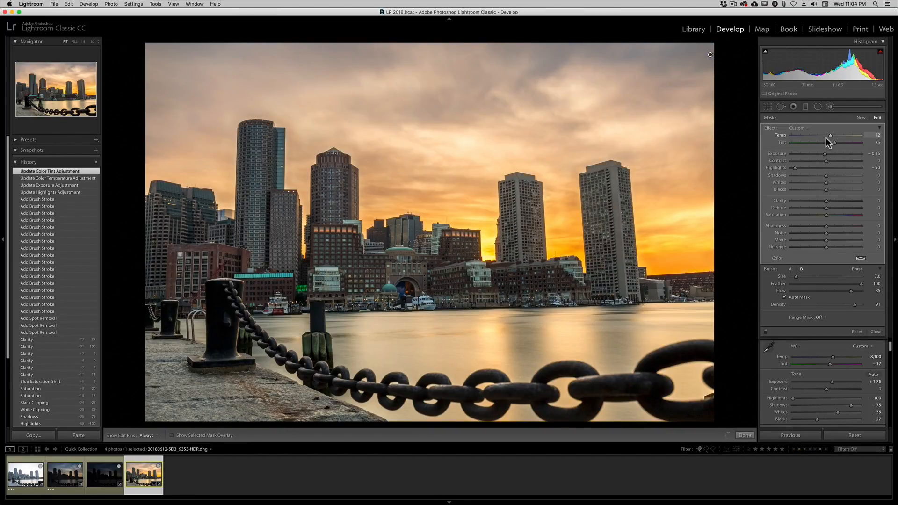
{"action": "left_click_drag", "start_coordinate": [826, 137], "coordinate": [826, 138]}
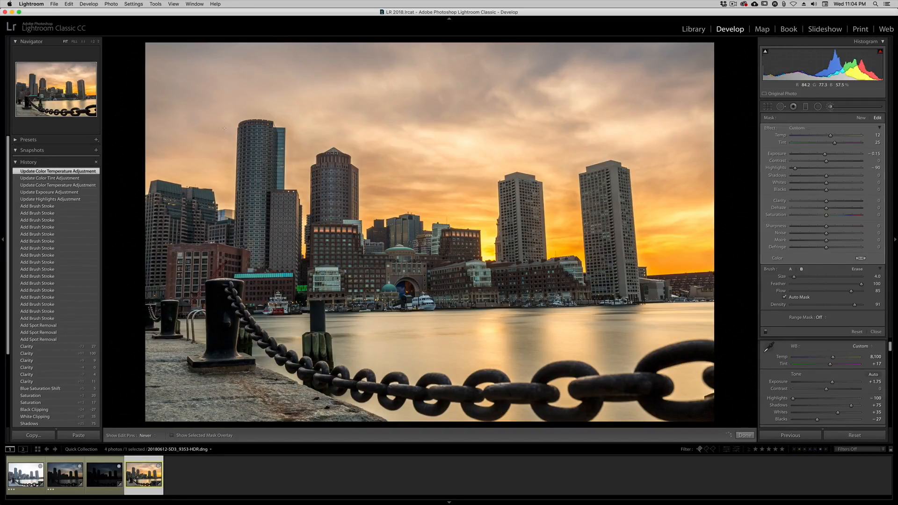
Touch up the sky mask beside the tallest tower and between the two right-hand towers, and close the Adjustment Brush.
{"action": "left_click_drag", "start_coordinate": [275, 151], "coordinate": [280, 163]}
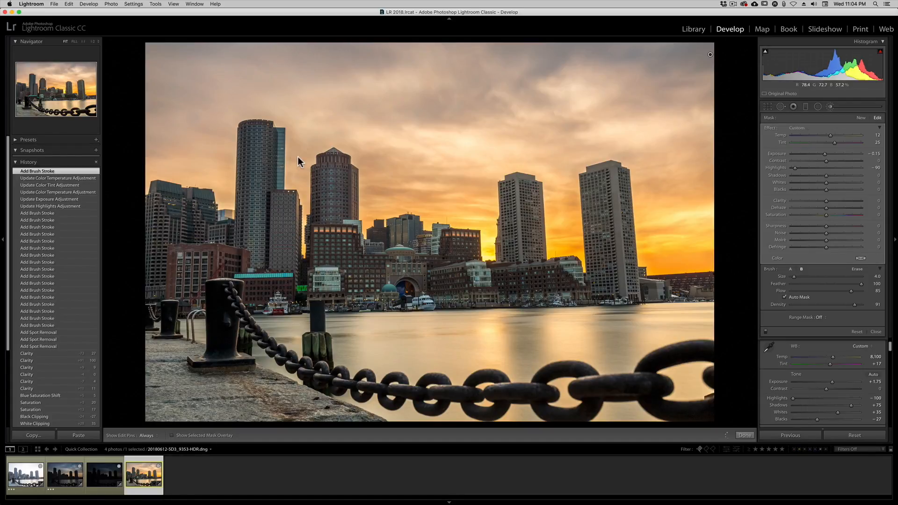
{"action": "left_click_drag", "start_coordinate": [299, 158], "coordinate": [317, 162]}
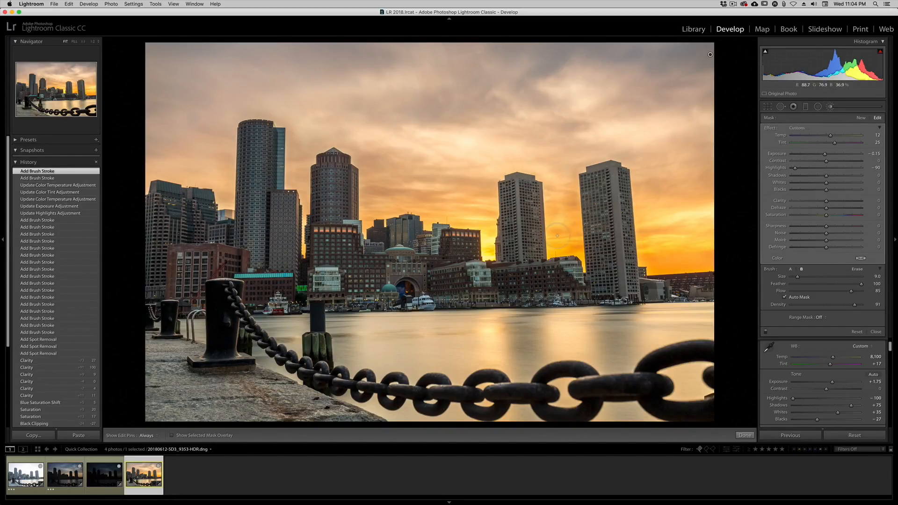
{"action": "left_click_drag", "start_coordinate": [558, 183], "coordinate": [557, 174]}
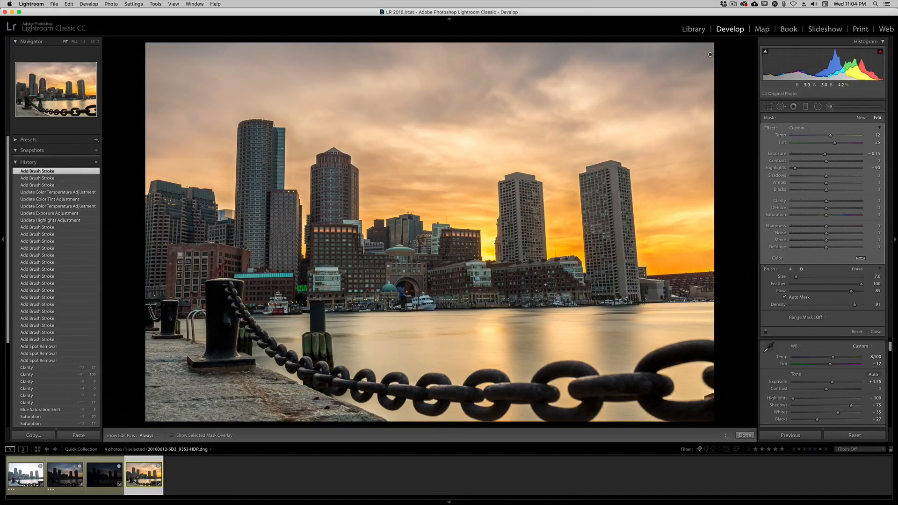
{"action": "left_click", "coordinate": [874, 331]}
Try the global Shadows at −100 and +100, and settle on +76.
{"action": "left_click_drag", "start_coordinate": [847, 182], "coordinate": [856, 183]}
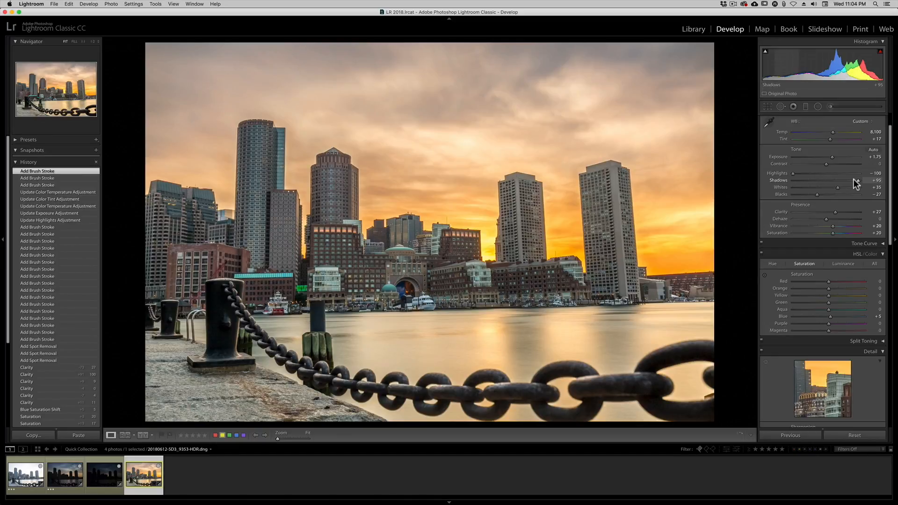
{"action": "left_click_drag", "start_coordinate": [856, 183], "coordinate": [768, 183]}
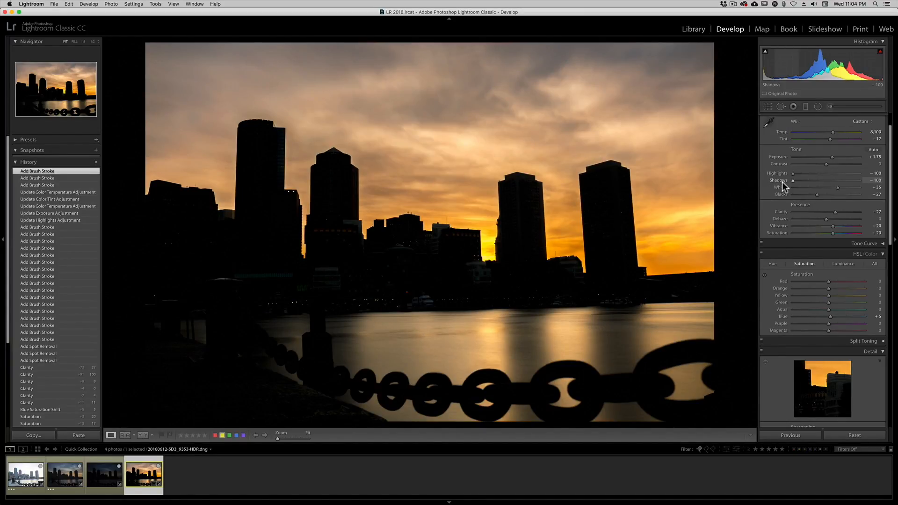
{"action": "left_click_drag", "start_coordinate": [782, 182], "coordinate": [868, 181]}
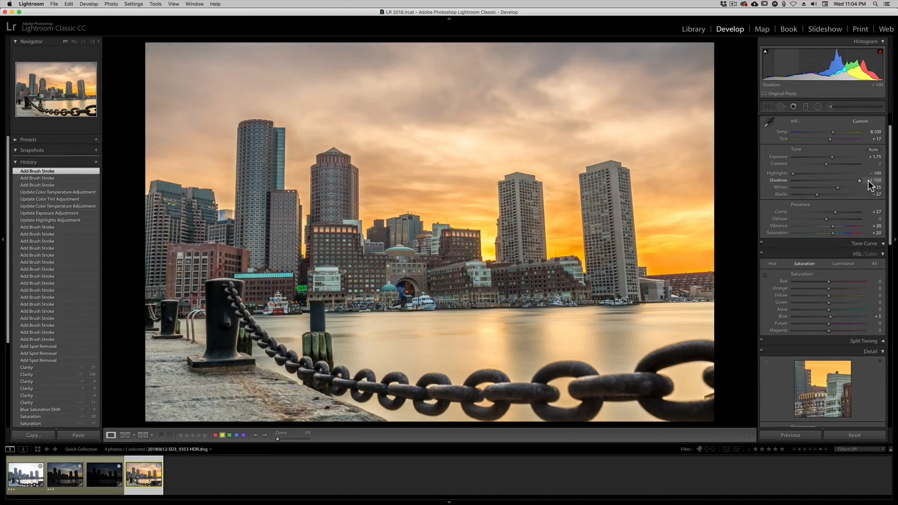
{"action": "left_click_drag", "start_coordinate": [865, 181], "coordinate": [846, 184]}
Set the Tone Curve's point curve to Strong Contrast.
{"action": "scroll", "coordinate": [847, 187], "scroll_direction": "down", "scroll_amount": 5}
{"action": "scroll", "coordinate": [849, 243], "scroll_direction": "down", "scroll_amount": 10}
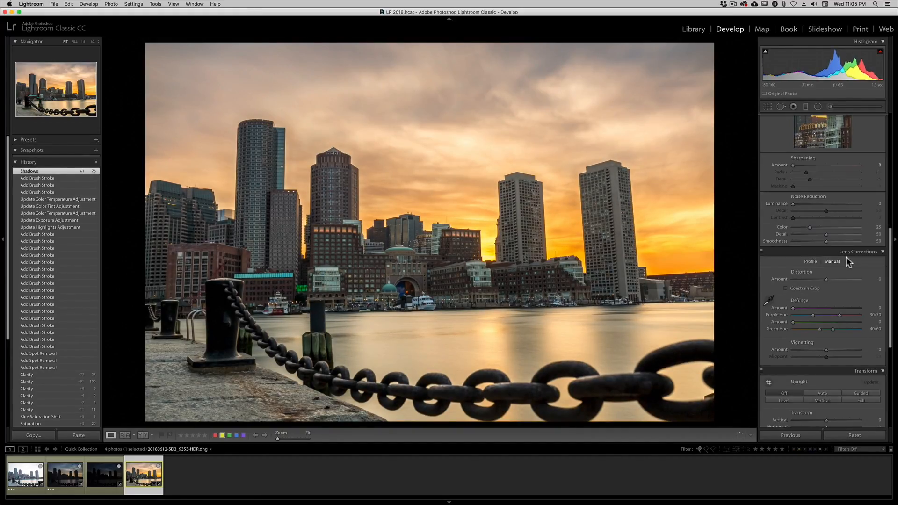
{"action": "scroll", "coordinate": [843, 263], "scroll_direction": "up", "scroll_amount": 10}
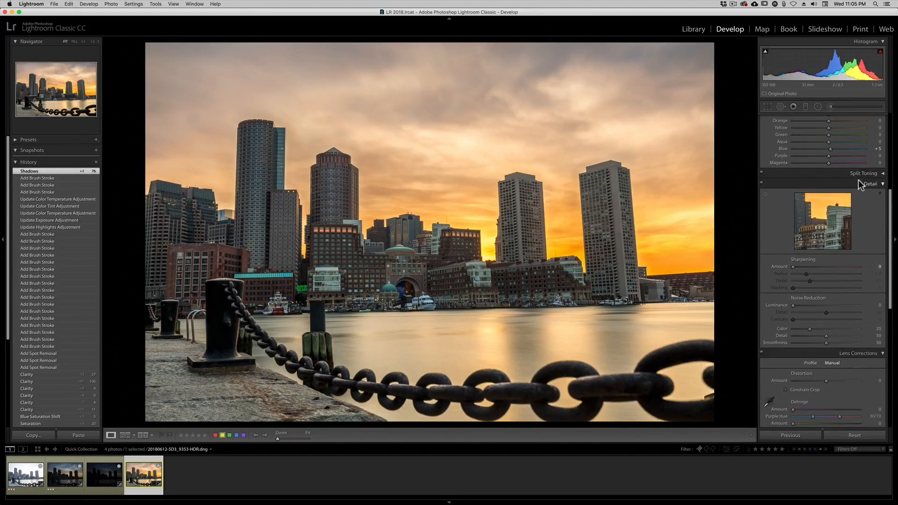
{"action": "scroll", "coordinate": [857, 179], "scroll_direction": "up", "scroll_amount": 8}
{"action": "left_click", "coordinate": [859, 273]}
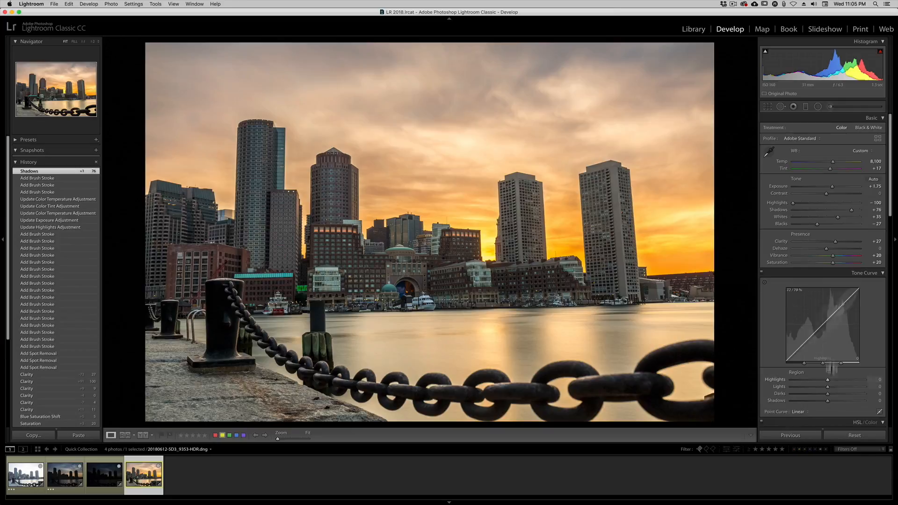
{"action": "left_click", "coordinate": [795, 412]}
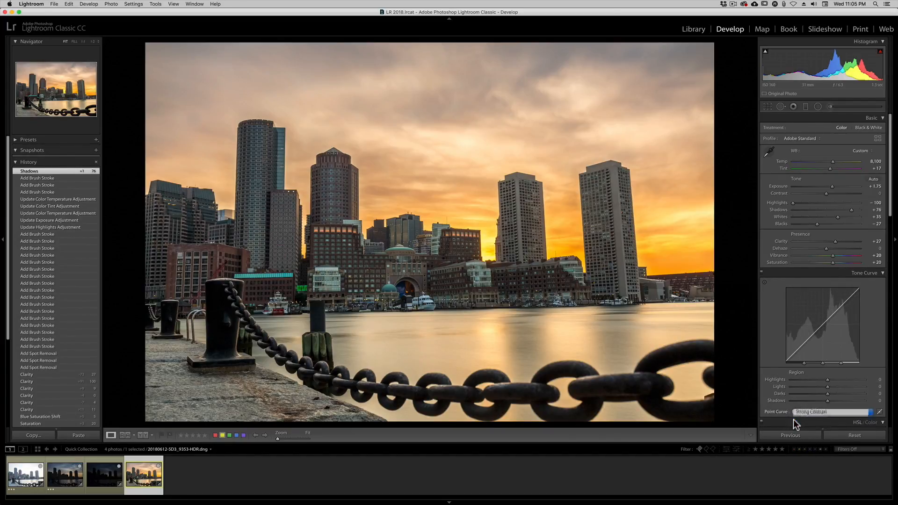
{"action": "left_click", "coordinate": [794, 421]}
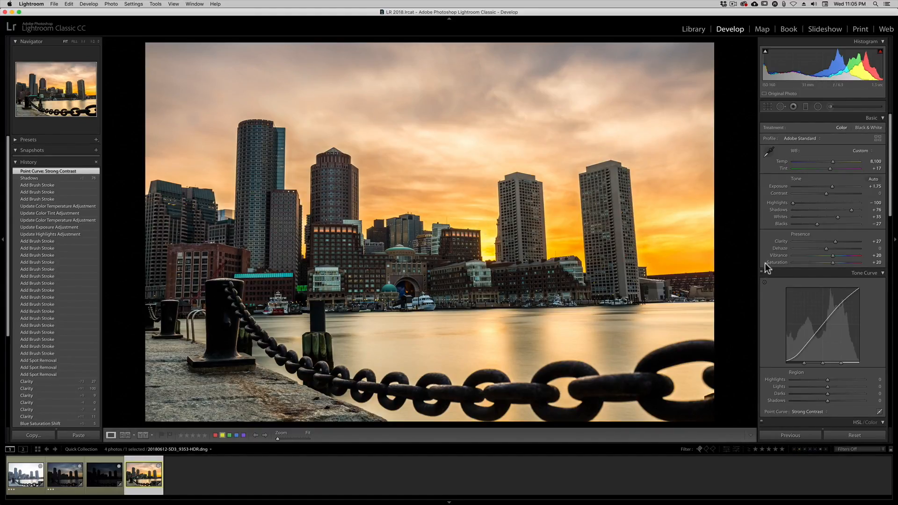
Examine the right-hand towers and the central waterfront at 1:1, and return to the full photo.
{"action": "left_click", "coordinate": [387, 305]}
{"action": "left_click_drag", "start_coordinate": [552, 336], "coordinate": [363, 278]}
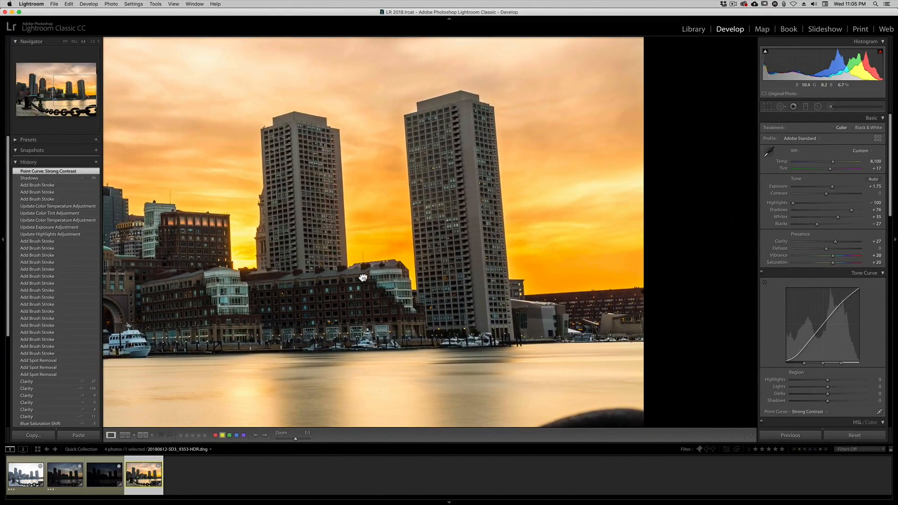
{"action": "left_click", "coordinate": [362, 277]}
{"action": "left_click", "coordinate": [543, 276]}
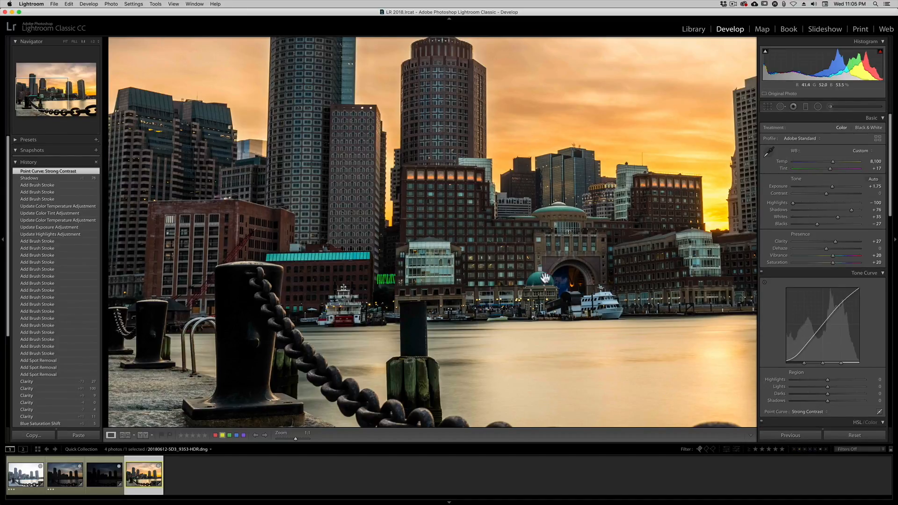
{"action": "left_click", "coordinate": [541, 278]}
Darken the photo's edges with a Highlight Priority post-crop vignette, setting its amount to −44.
{"action": "scroll", "coordinate": [785, 350], "scroll_direction": "down", "scroll_amount": 10}
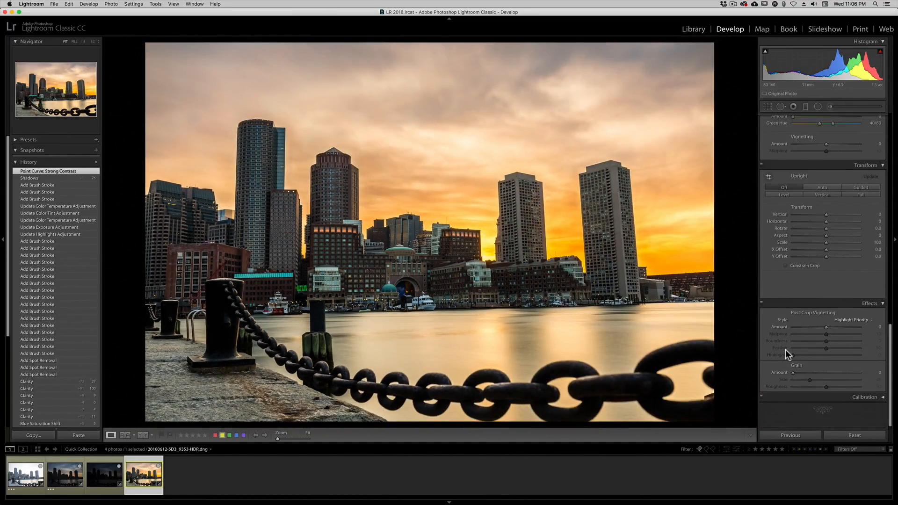
{"action": "left_click", "coordinate": [812, 326]}
{"action": "left_click_drag", "start_coordinate": [812, 326], "coordinate": [806, 322]}
Crop the photo tighter at its left and upper edges, trim a narrow strip off the right edge, and apply the crop.
{"action": "key", "text": "r"}
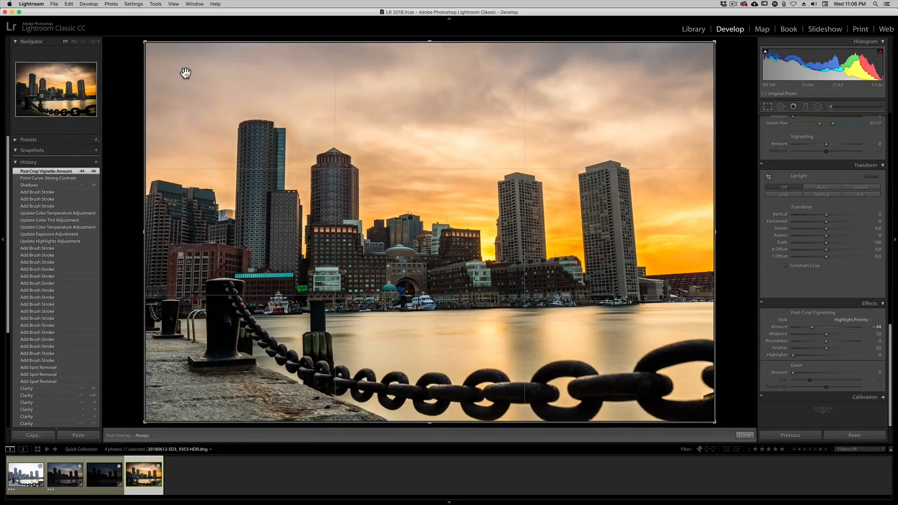
{"action": "left_click_drag", "start_coordinate": [144, 42], "coordinate": [165, 66]}
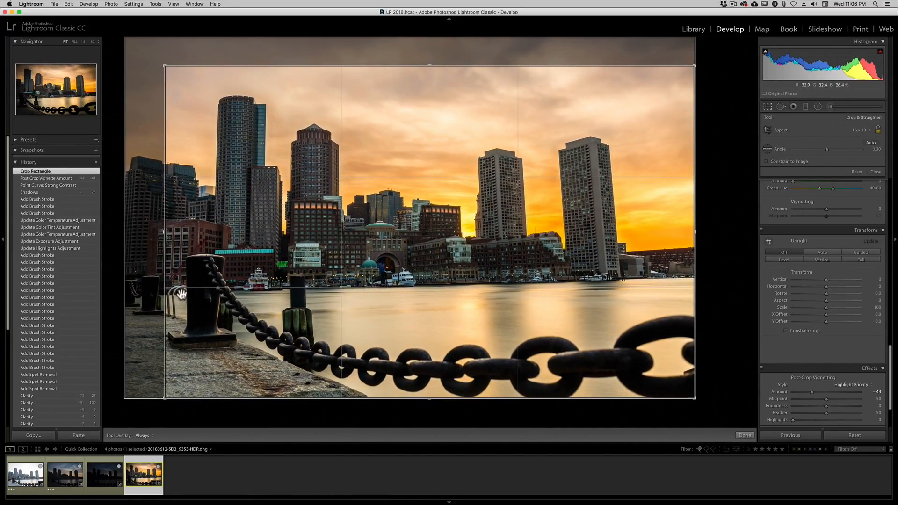
{"action": "left_click_drag", "start_coordinate": [166, 66], "coordinate": [173, 67]}
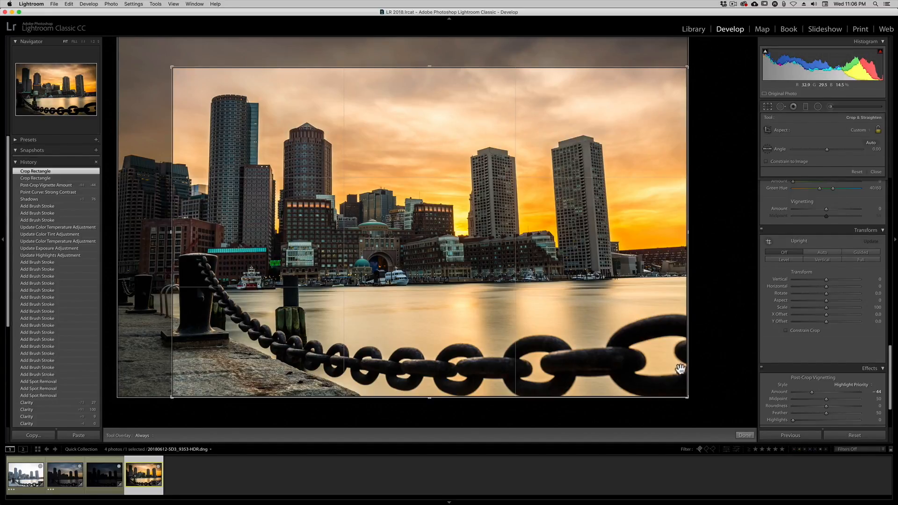
{"action": "left_click_drag", "start_coordinate": [688, 397], "coordinate": [682, 398]}
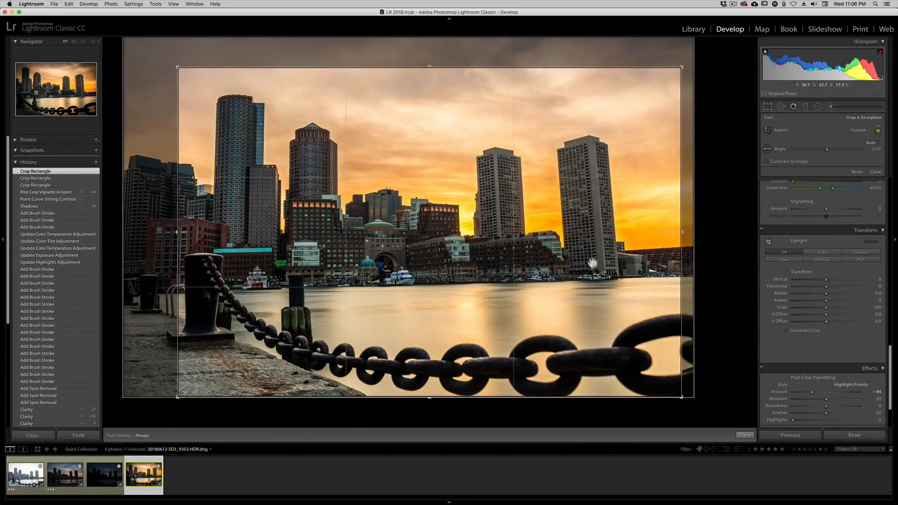
{"action": "key", "text": "Return"}
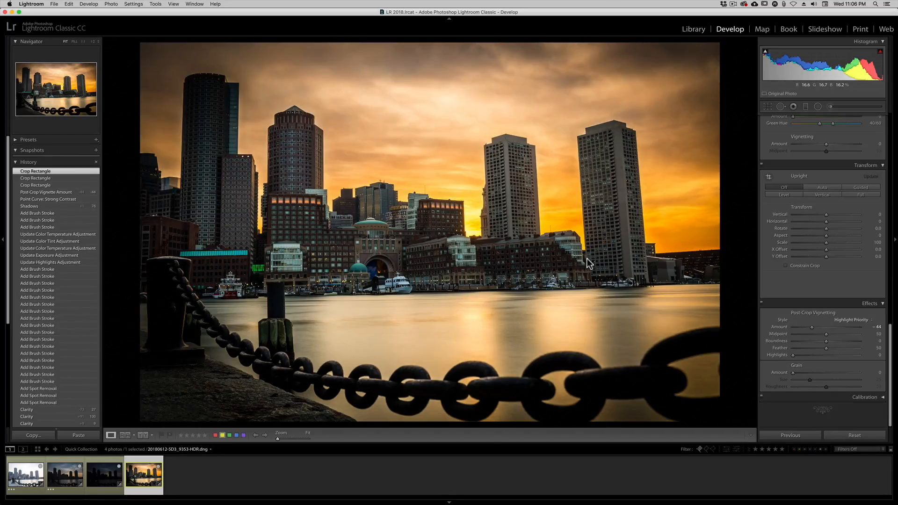
Set the post-crop vignette amount to −55 and preview the photo in full screen.
{"action": "mouse_move", "coordinate": [802, 324]}
{"action": "left_mouse_down"}
{"action": "mouse_move", "coordinate": [821, 327]}
{"action": "mouse_move", "coordinate": [803, 327]}
{"action": "left_mouse_up"}
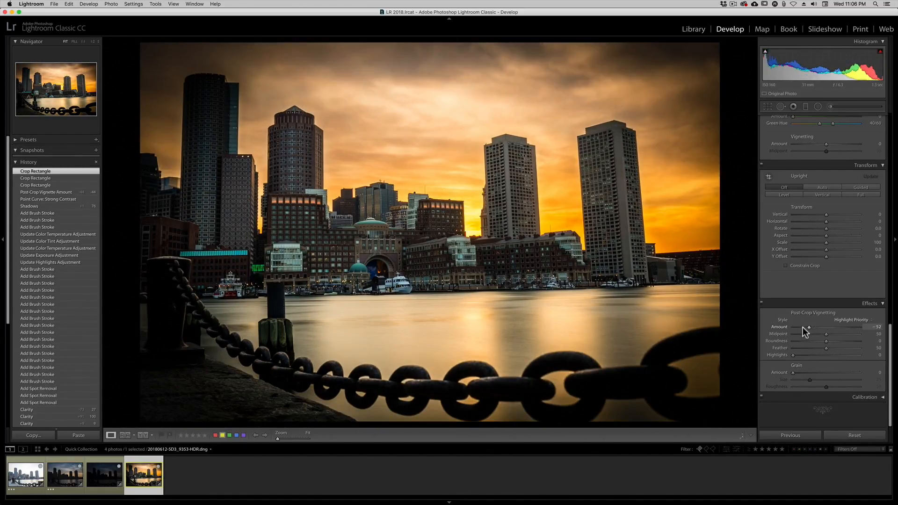
{"action": "left_click_drag", "start_coordinate": [801, 326], "coordinate": [801, 327]}
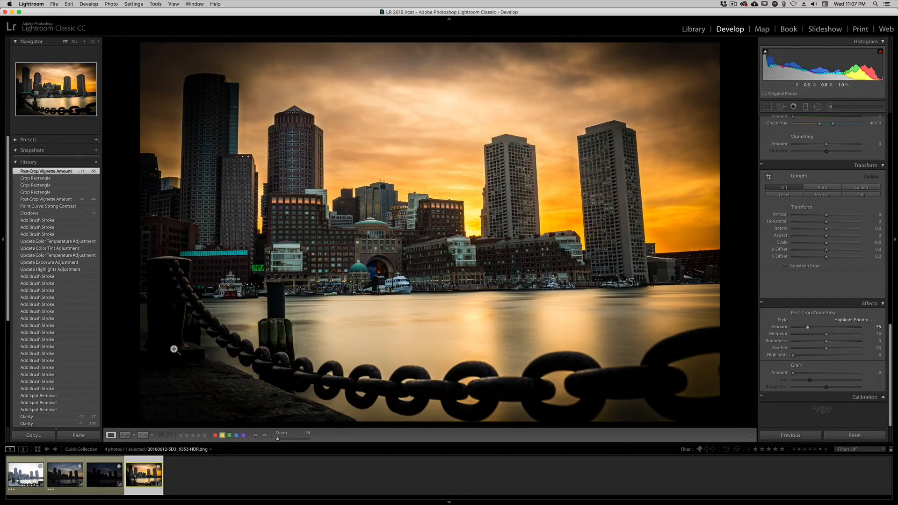
{"action": "key", "text": "f"}
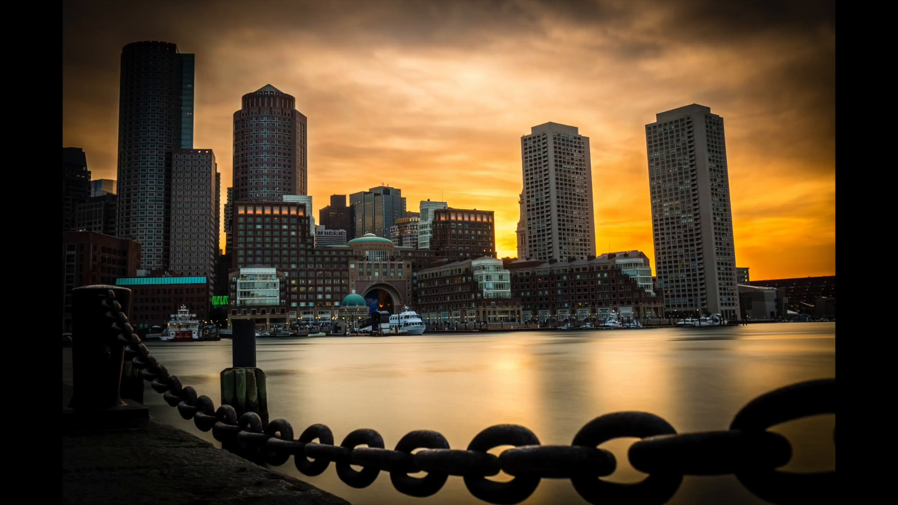